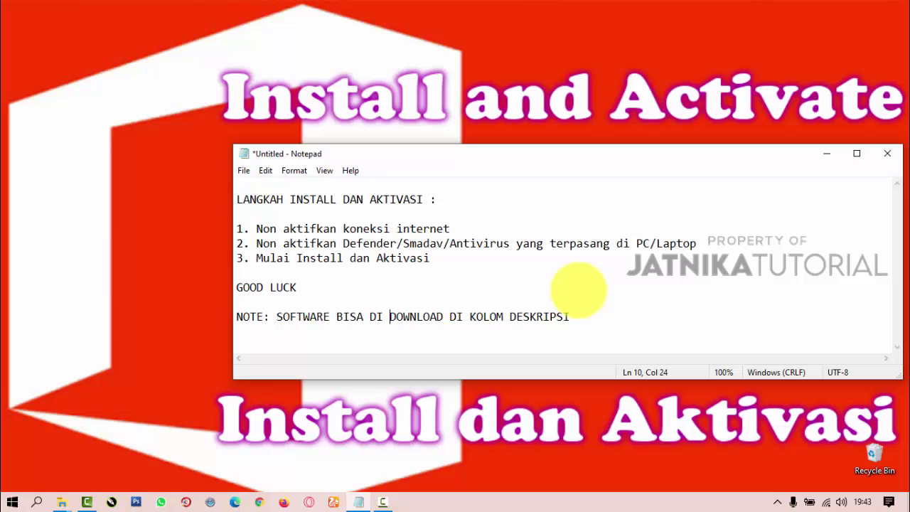
- Minimize the installation notes and disconnect the computer from its Wi-Fi network, leaving a refreshed desktop
{"action": "left_click", "coordinate": [825, 153]}
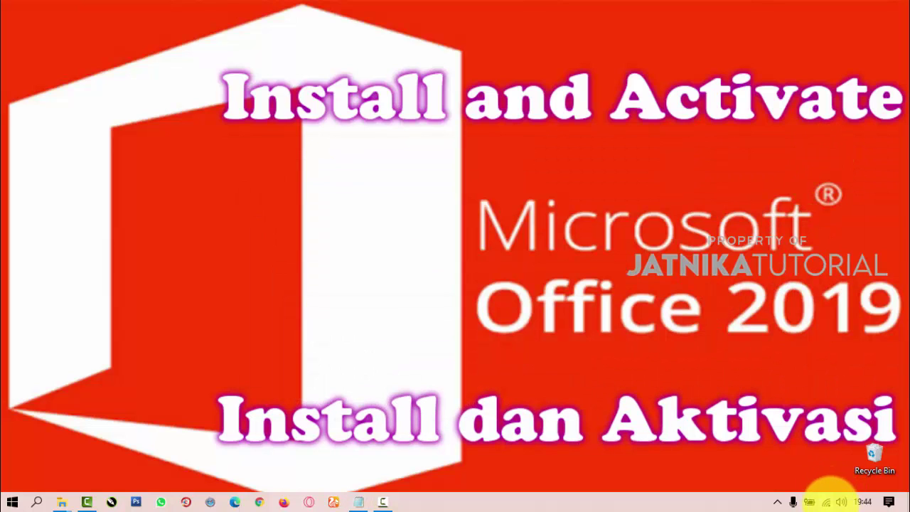
{"action": "left_click", "coordinate": [827, 502]}
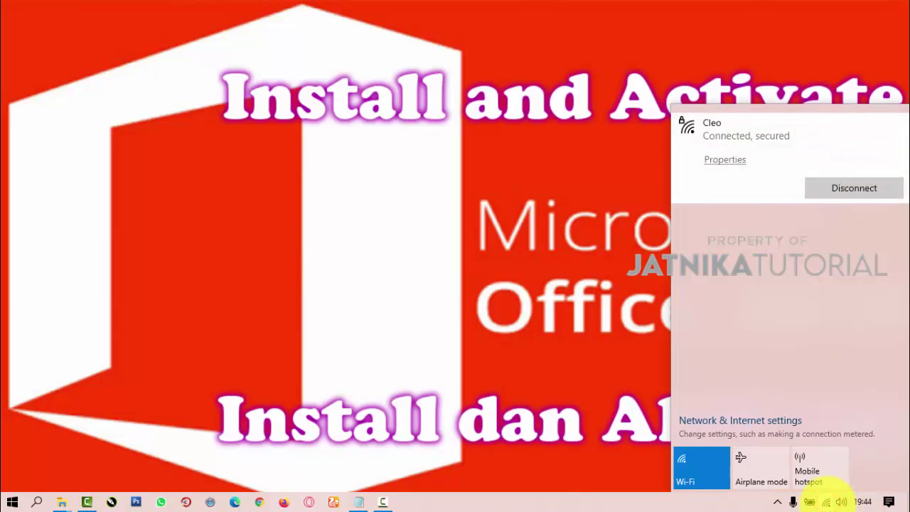
{"action": "left_click", "coordinate": [833, 187]}
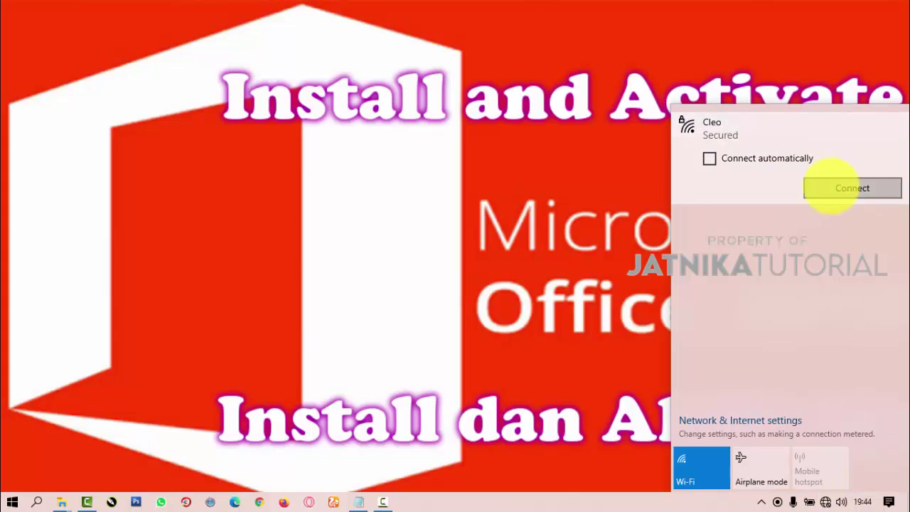
{"action": "left_click", "coordinate": [635, 248]}
{"action": "right_click", "coordinate": [746, 340]}
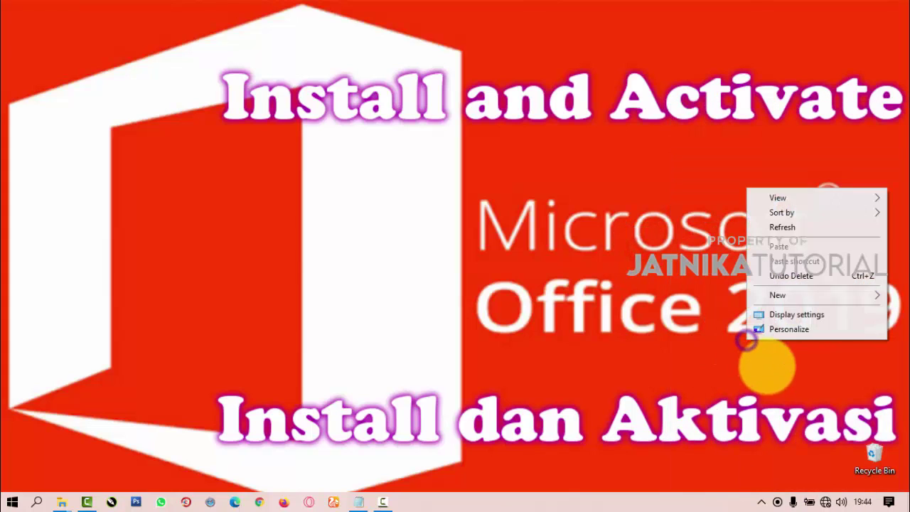
{"action": "left_click", "coordinate": [783, 227]}
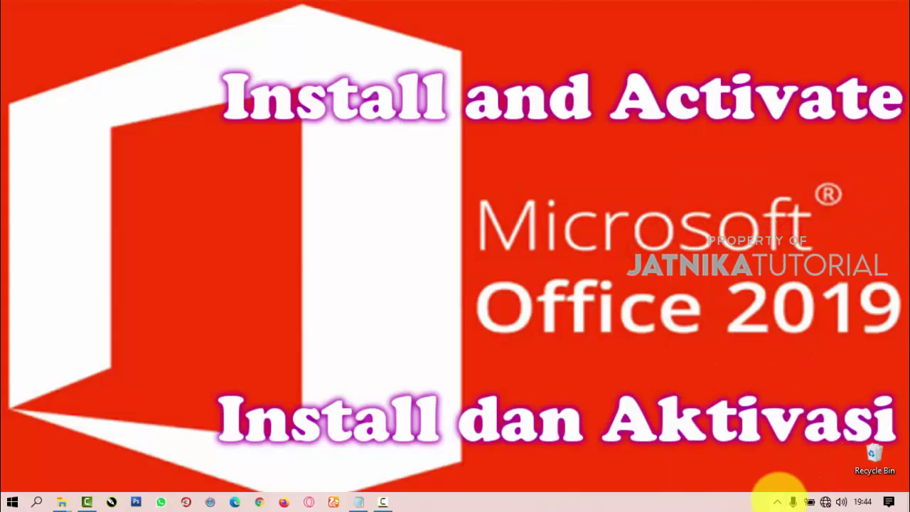
- Open the virus and threat protection settings in Windows Security and turn off Real-time protection
{"action": "left_click", "coordinate": [778, 502]}
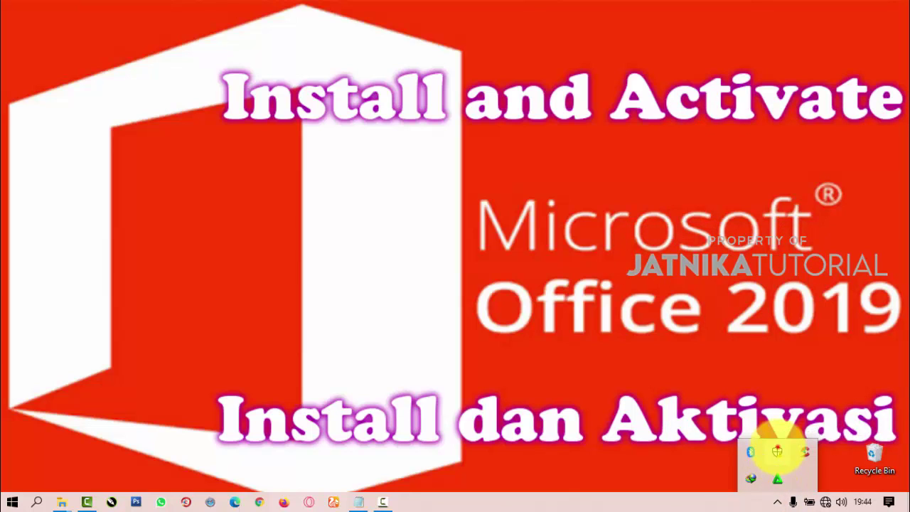
{"action": "left_click", "coordinate": [778, 451]}
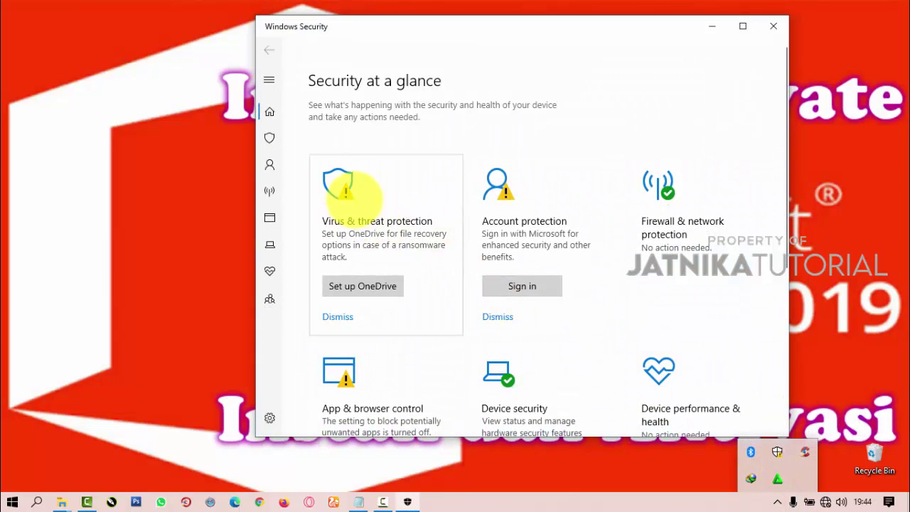
{"action": "left_click", "coordinate": [387, 199]}
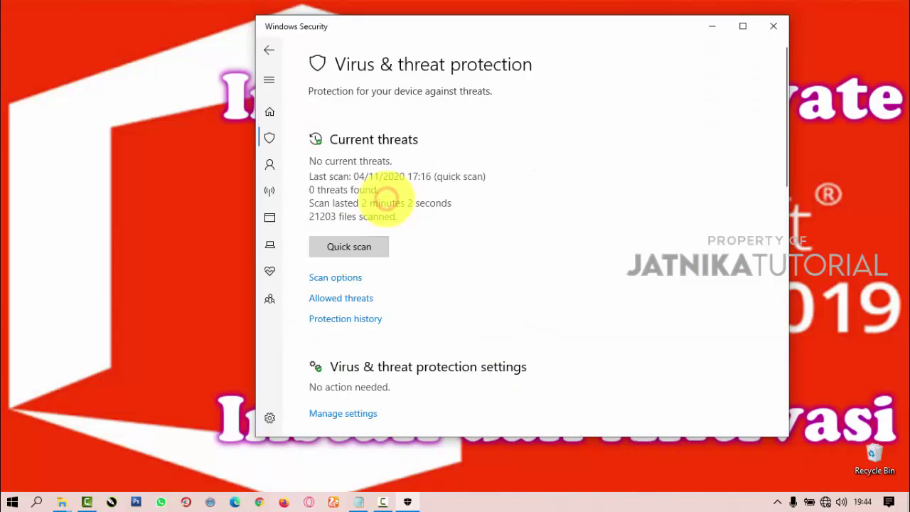
{"action": "scroll", "coordinate": [370, 287], "scroll_direction": "down", "scroll_amount": 1}
{"action": "scroll", "coordinate": [346, 291], "scroll_direction": "down", "scroll_amount": 1}
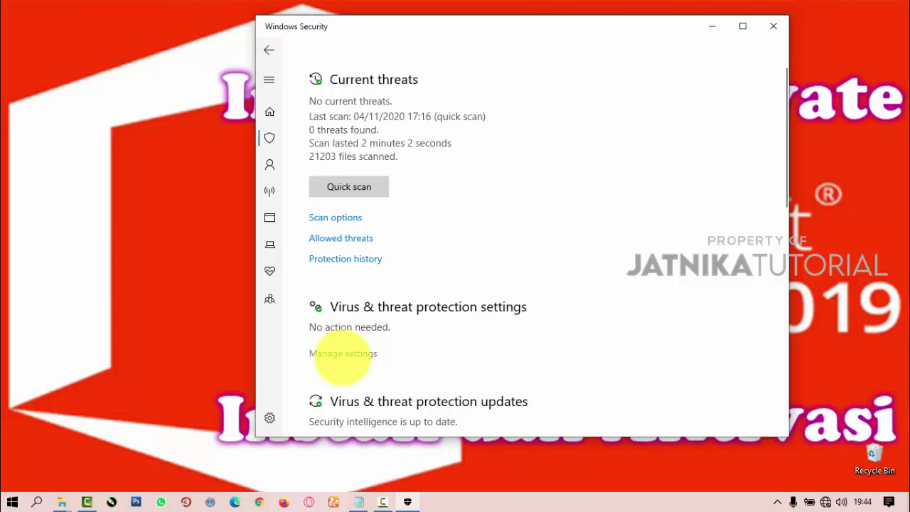
{"action": "left_click", "coordinate": [343, 357]}
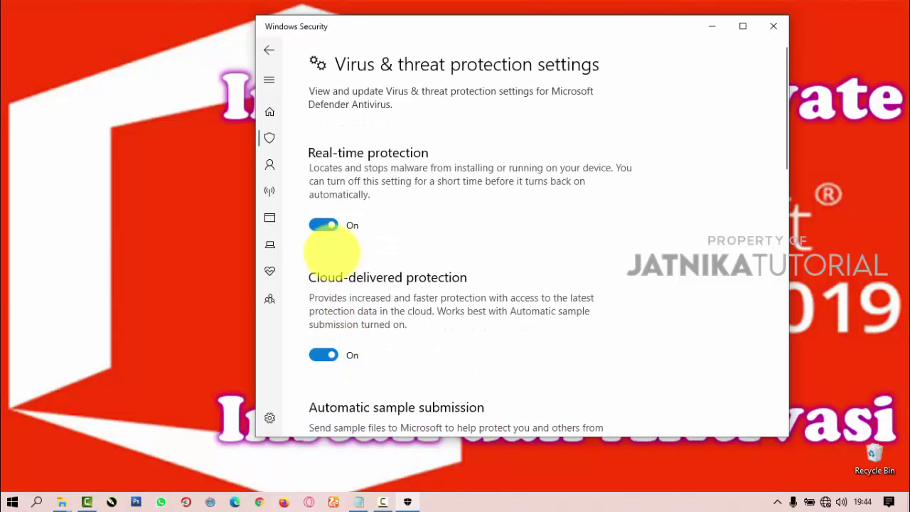
{"action": "left_click", "coordinate": [324, 225]}
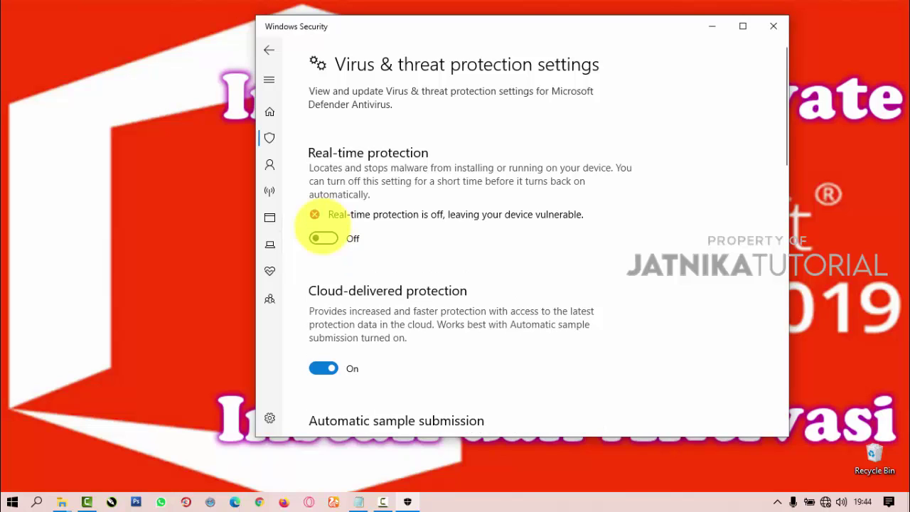
- Turn off Cloud-delivered protection, dismiss the virus protection notification and close Windows Security
{"action": "scroll", "coordinate": [369, 323], "scroll_direction": "down", "scroll_amount": 3}
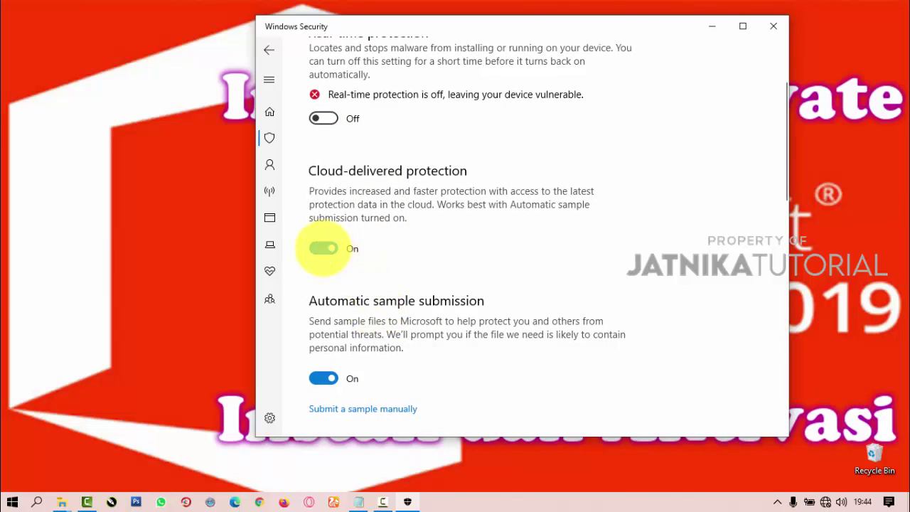
{"action": "left_click", "coordinate": [323, 248]}
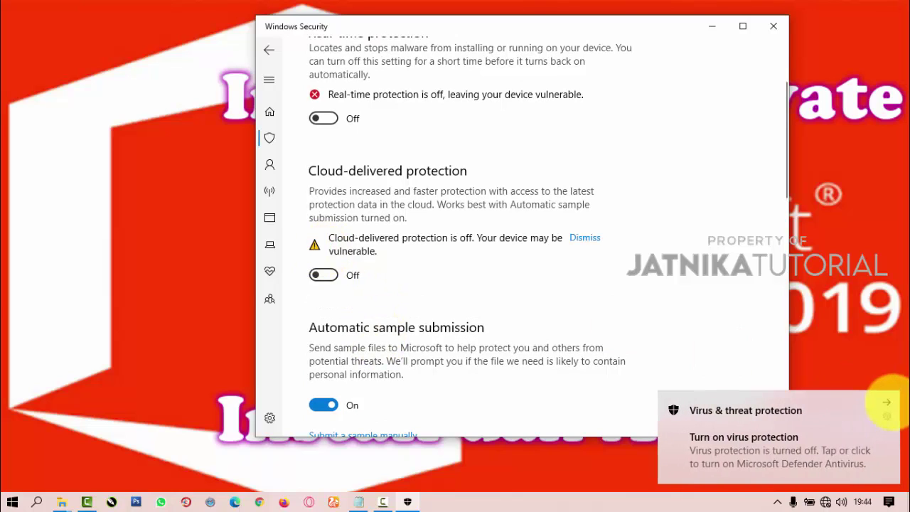
{"action": "left_click", "coordinate": [889, 402]}
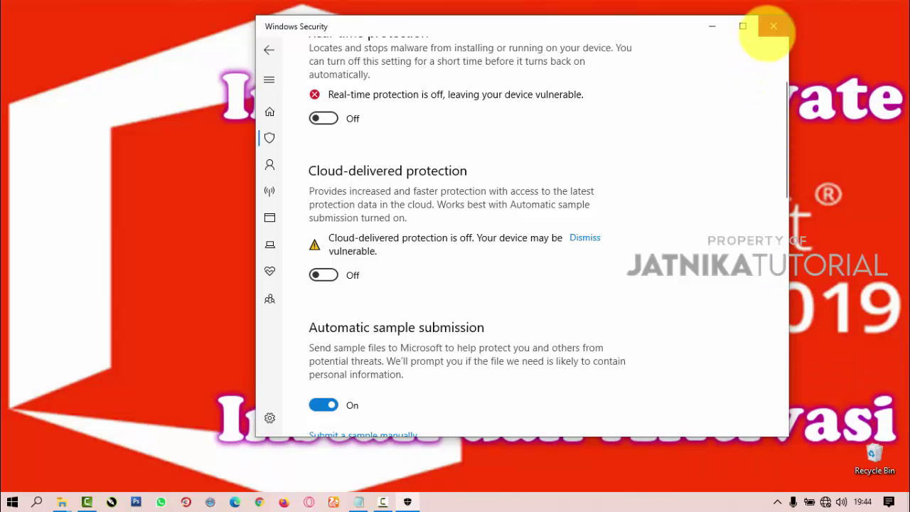
{"action": "left_click", "coordinate": [771, 30]}
{"action": "right_click", "coordinate": [664, 200]}
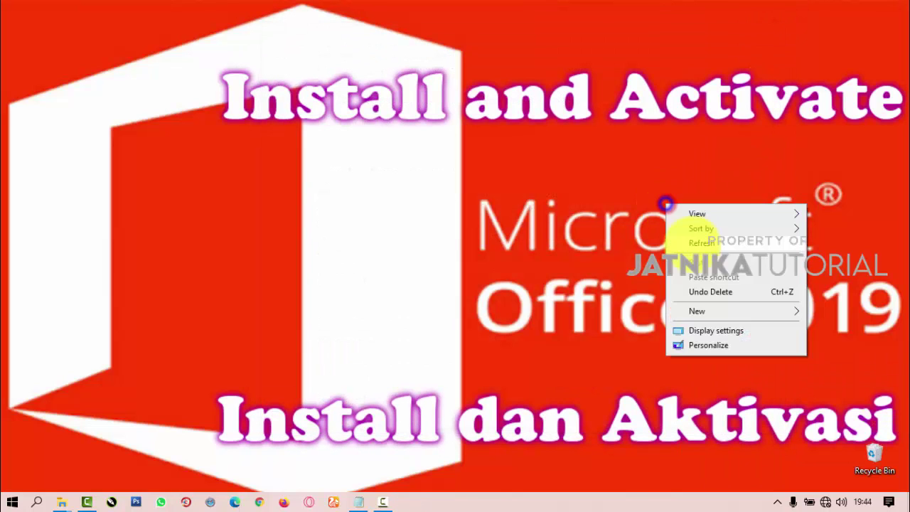
{"action": "left_click", "coordinate": [692, 244]}
{"action": "right_click", "coordinate": [578, 201]}
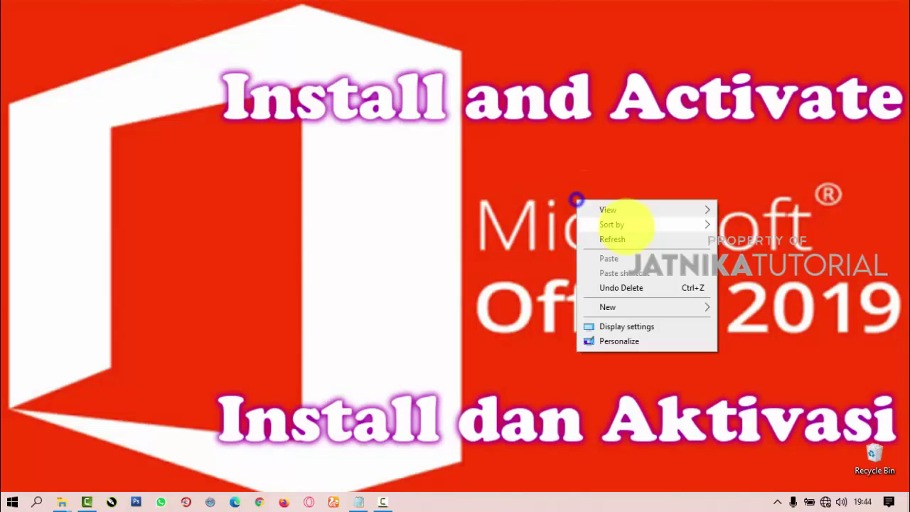
{"action": "left_click", "coordinate": [629, 239]}
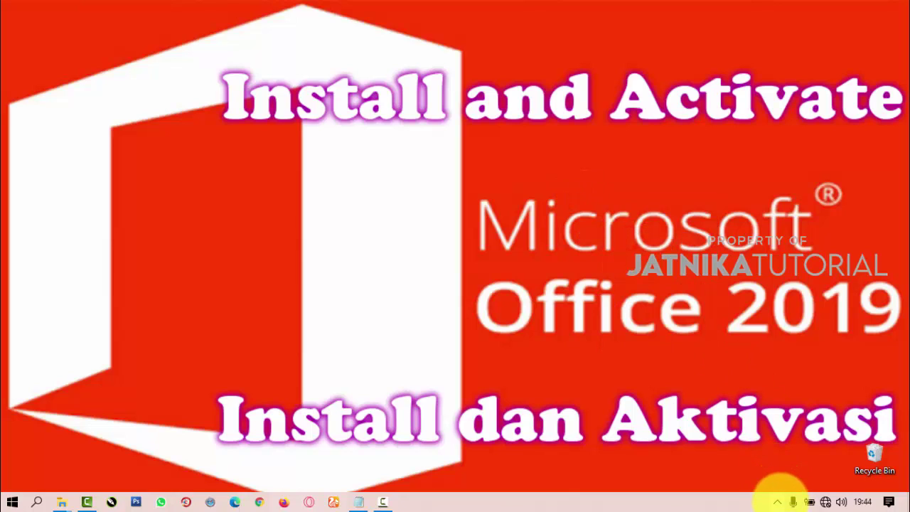
- Disable Smadav's protection until restart and dismiss its notification
{"action": "left_click", "coordinate": [778, 502]}
{"action": "right_click", "coordinate": [779, 480]}
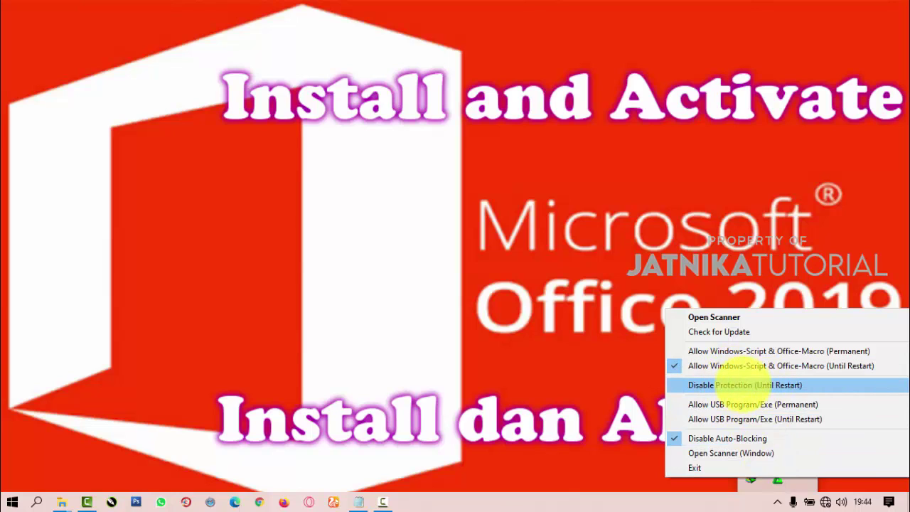
{"action": "left_click", "coordinate": [744, 385]}
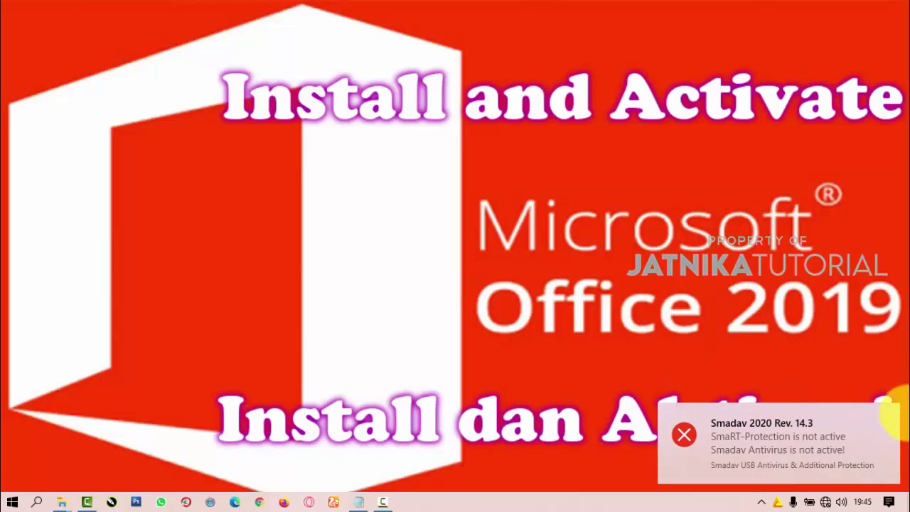
{"action": "left_click", "coordinate": [889, 412]}
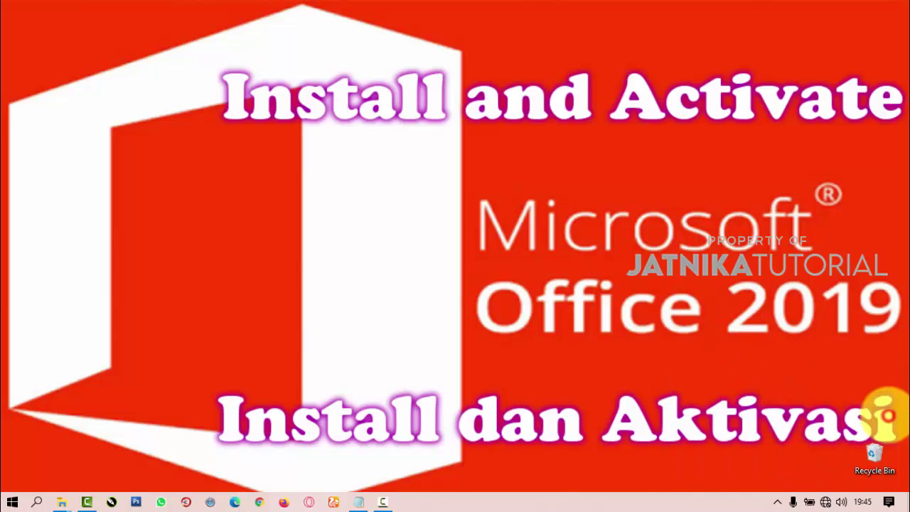
{"action": "right_click", "coordinate": [418, 281]}
{"action": "left_click", "coordinate": [447, 325]}
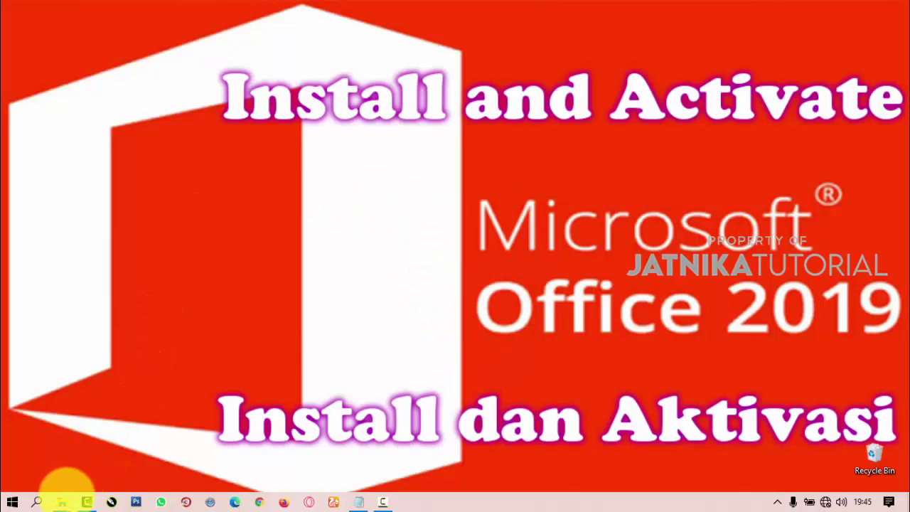
- Switch to the Sw Pokok folder in File Explorer and extract the Office 2019 dan Aktifasi archive into a folder of the same name
{"action": "mouse_move", "coordinate": [62, 498]}
{"action": "left_click", "coordinate": [165, 462]}
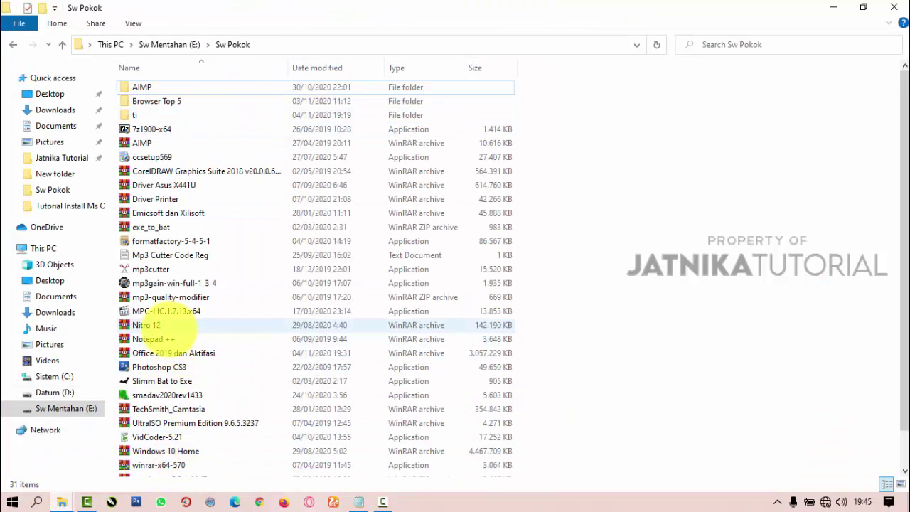
{"action": "left_click", "coordinate": [165, 352]}
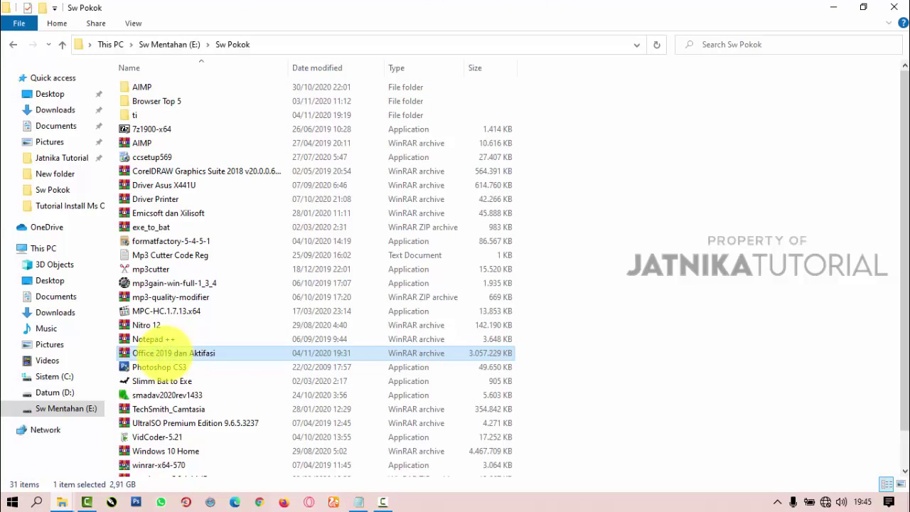
{"action": "right_click", "coordinate": [164, 354]}
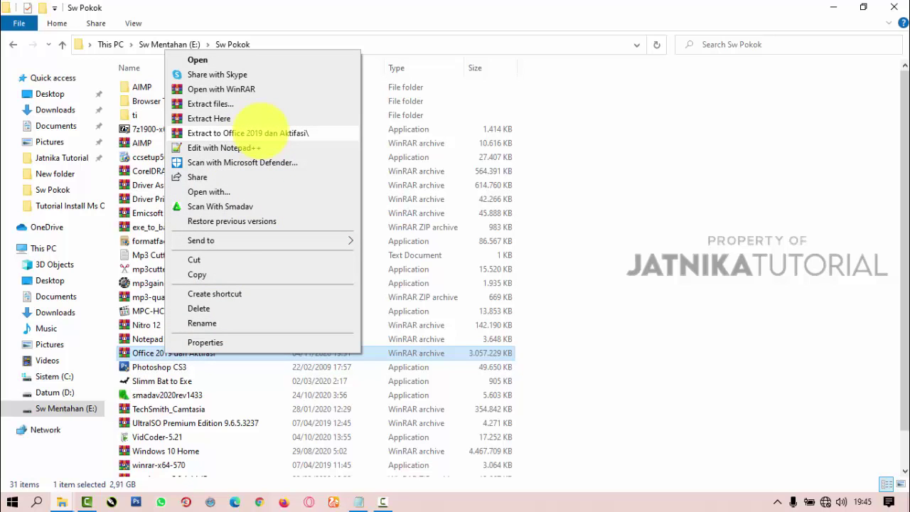
{"action": "left_click", "coordinate": [261, 133]}
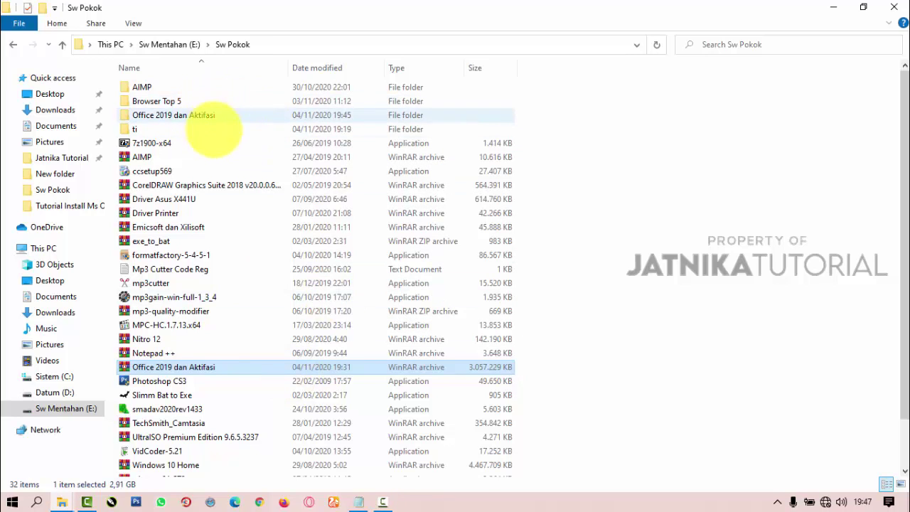
- Open the extracted Office 2019 dan Aktifasi folder and go through its nested folders to Setup Office19
{"action": "left_click", "coordinate": [220, 115]}
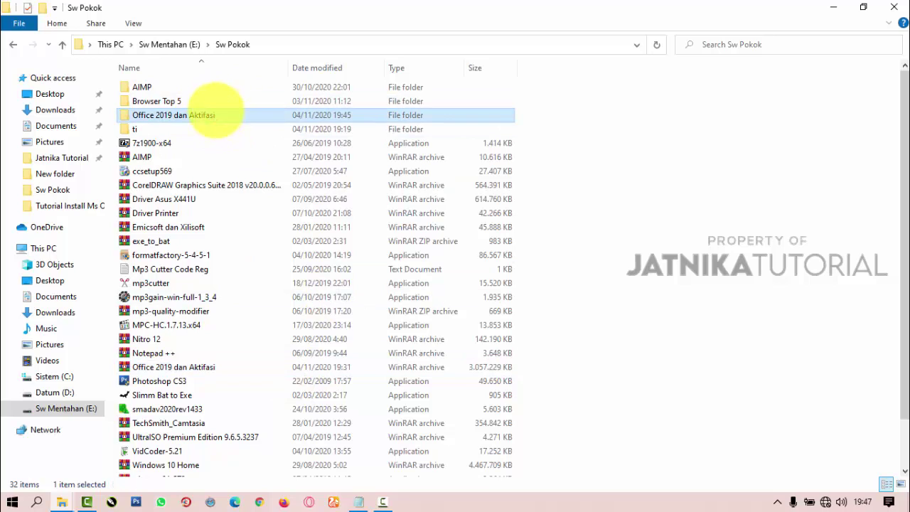
{"action": "double_click", "coordinate": [215, 113]}
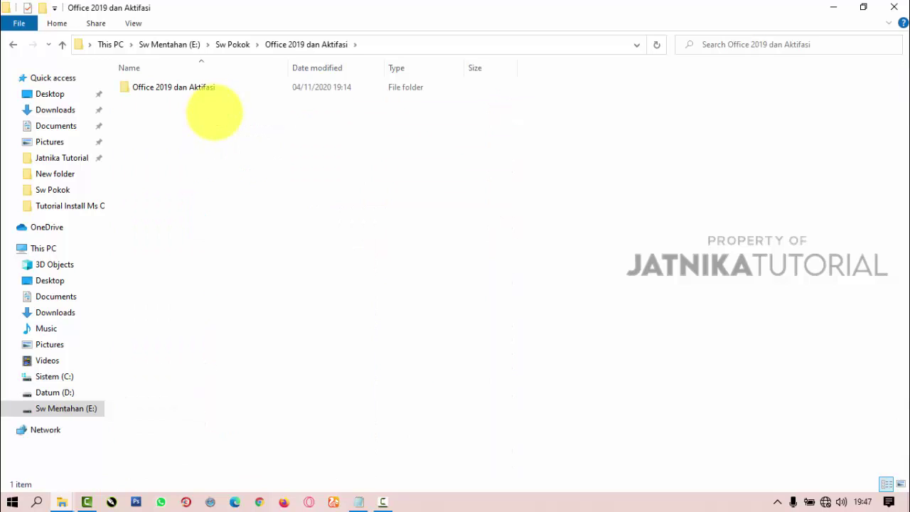
{"action": "right_click", "coordinate": [214, 113]}
{"action": "left_click", "coordinate": [242, 161]}
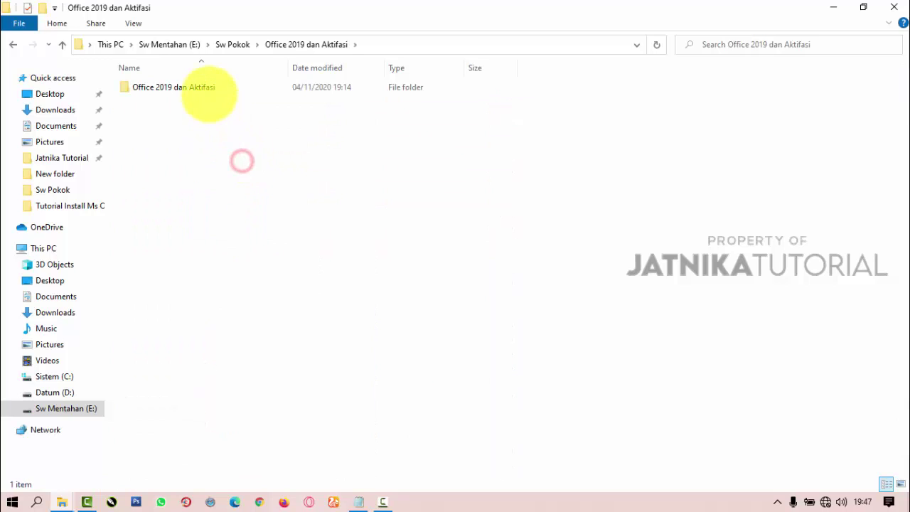
{"action": "left_click", "coordinate": [208, 91]}
{"action": "double_click", "coordinate": [209, 91]}
{"action": "left_click", "coordinate": [207, 87]}
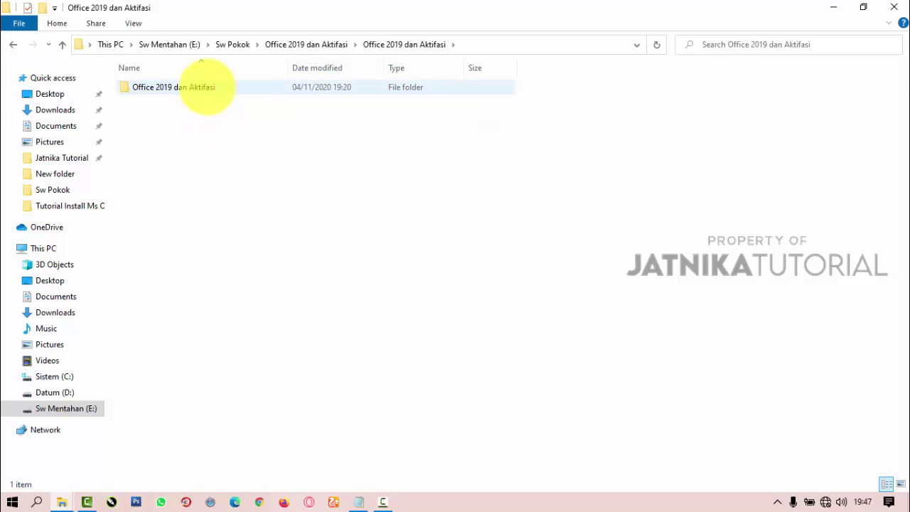
{"action": "double_click", "coordinate": [207, 87]}
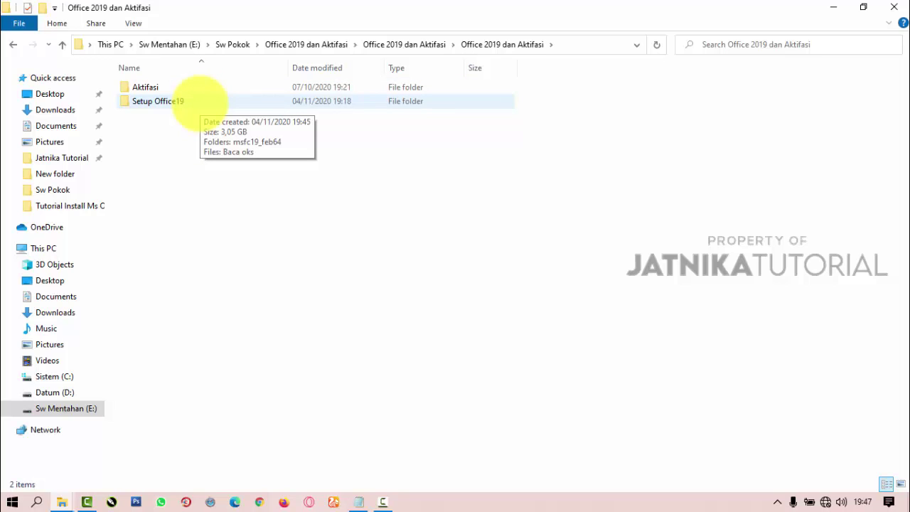
{"action": "double_click", "coordinate": [199, 102]}
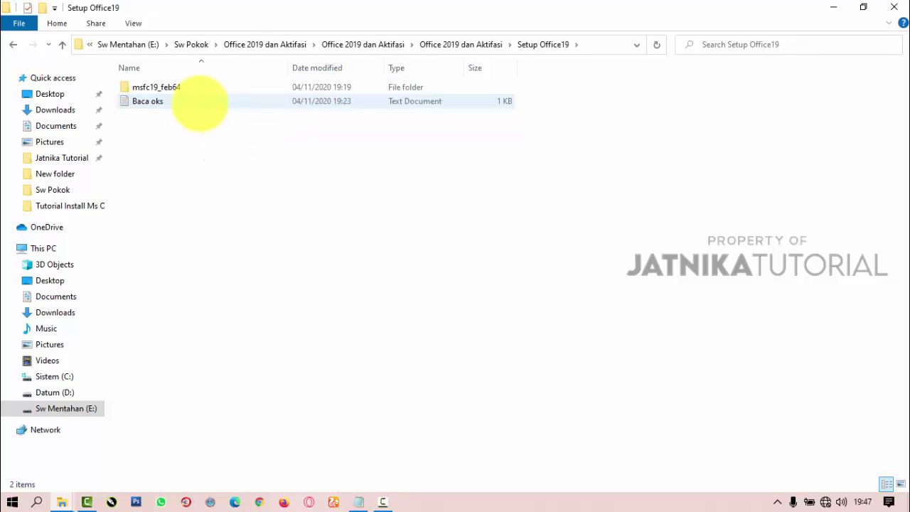
{"action": "right_click", "coordinate": [204, 138]}
{"action": "left_click", "coordinate": [246, 194]}
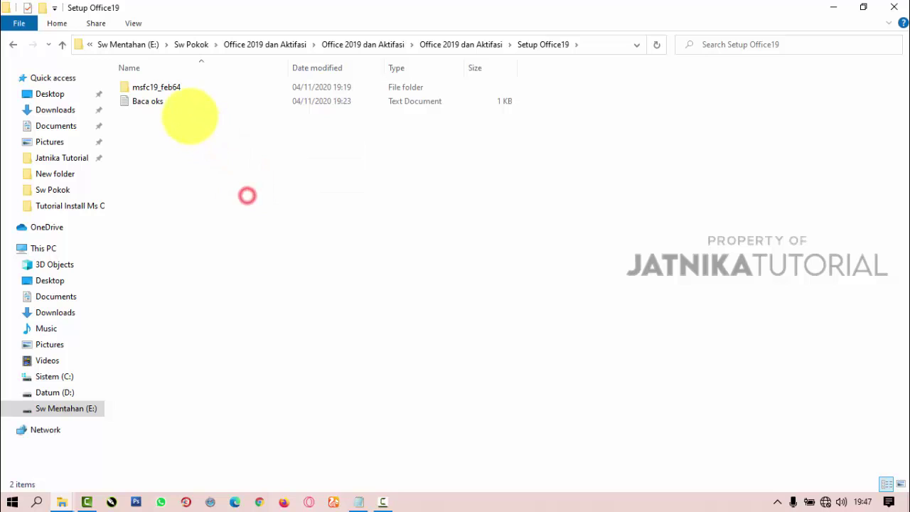
- Read the Baca oks install instructions and open the Setup folder inside msfc19_feb64
{"action": "double_click", "coordinate": [187, 103]}
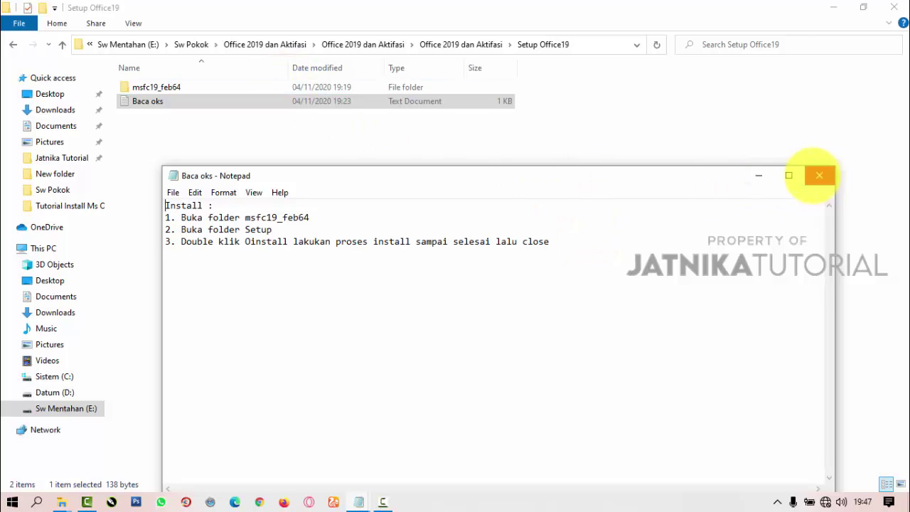
{"action": "left_click", "coordinate": [759, 175]}
{"action": "double_click", "coordinate": [161, 91]}
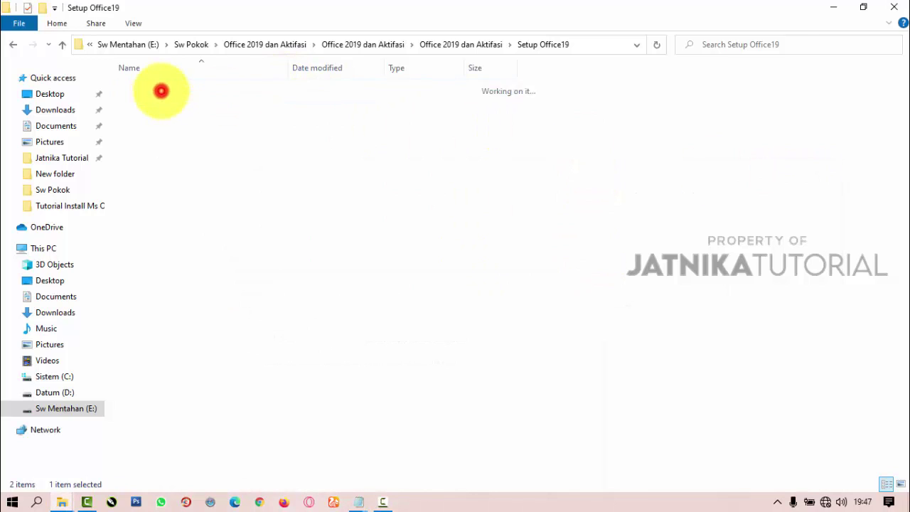
{"action": "double_click", "coordinate": [160, 88]}
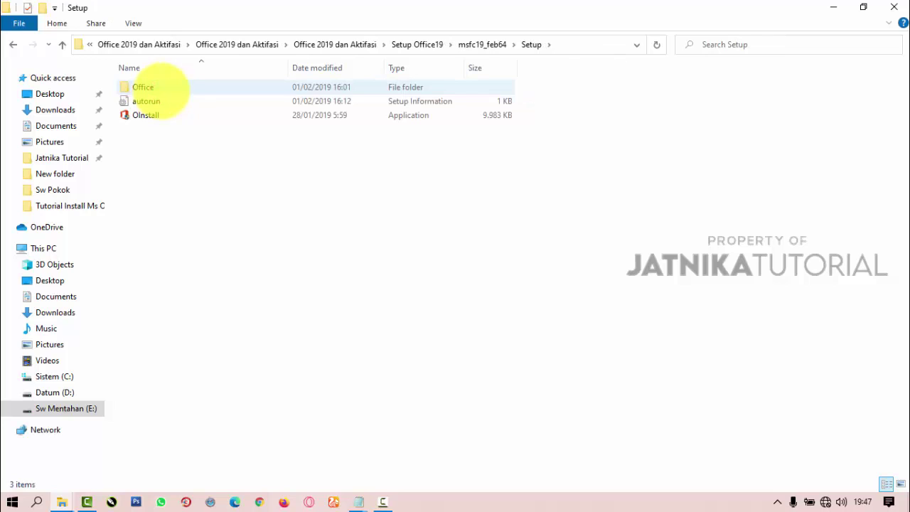
- Launch the OInstall application from the Setup folder
{"action": "left_click", "coordinate": [158, 113]}
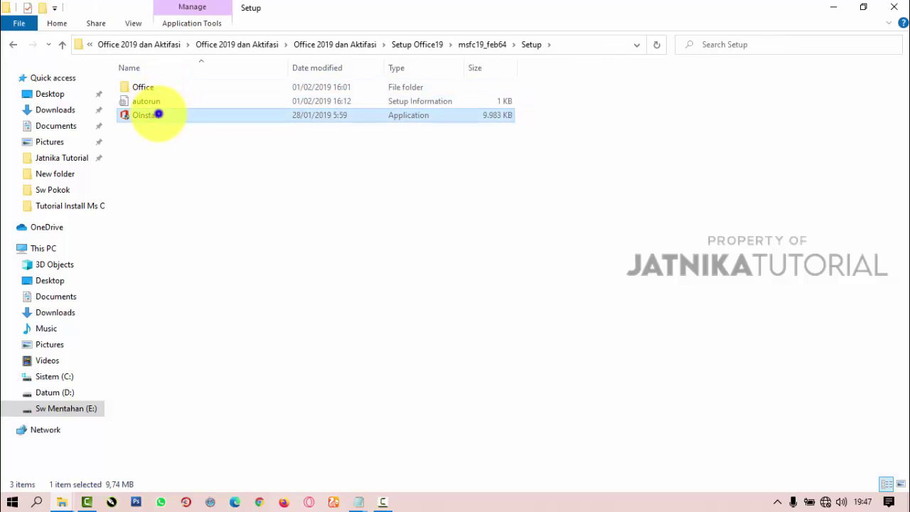
{"action": "right_click", "coordinate": [158, 114]}
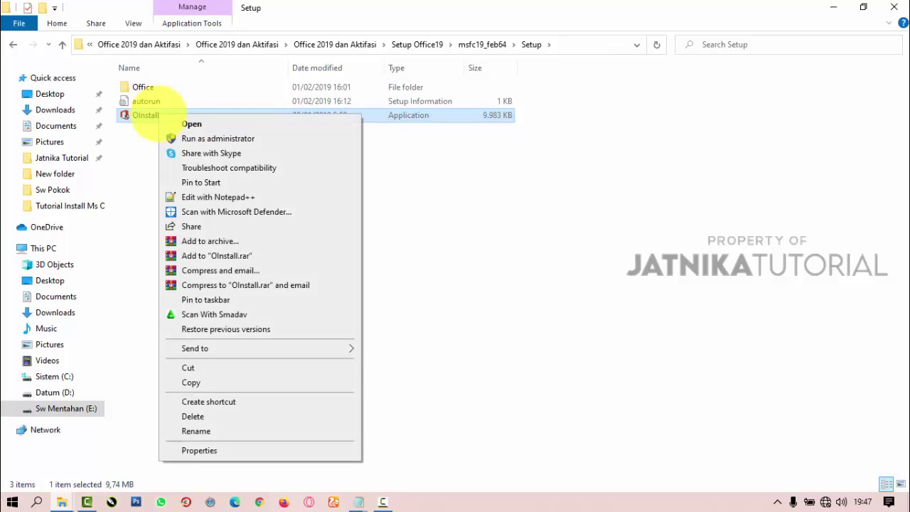
{"action": "left_click", "coordinate": [148, 116]}
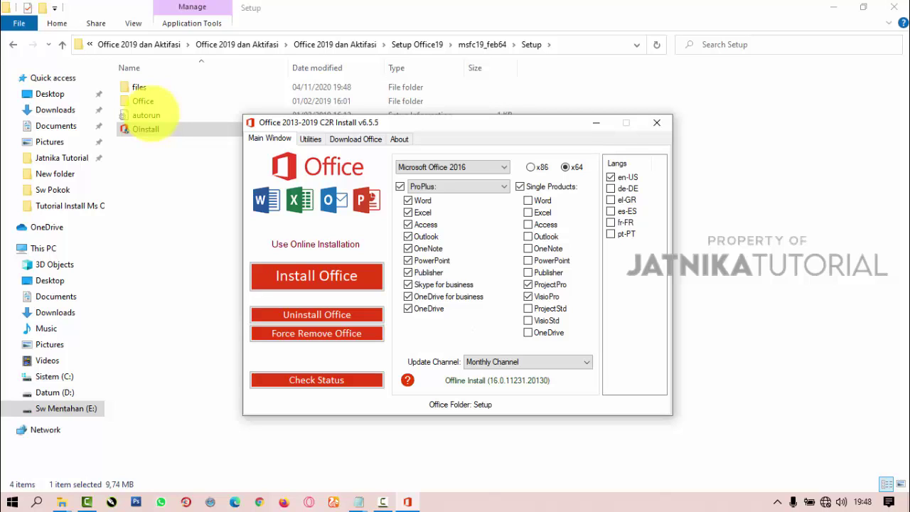
- Choose Microsoft Office 2019 as the version, start the Office installation and dismiss the Restrictions message
{"action": "left_click", "coordinate": [490, 166]}
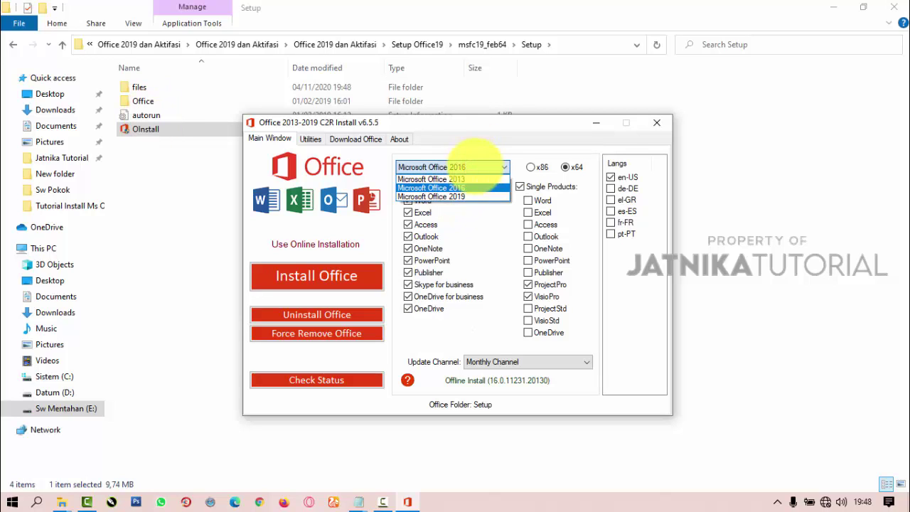
{"action": "left_click", "coordinate": [462, 196]}
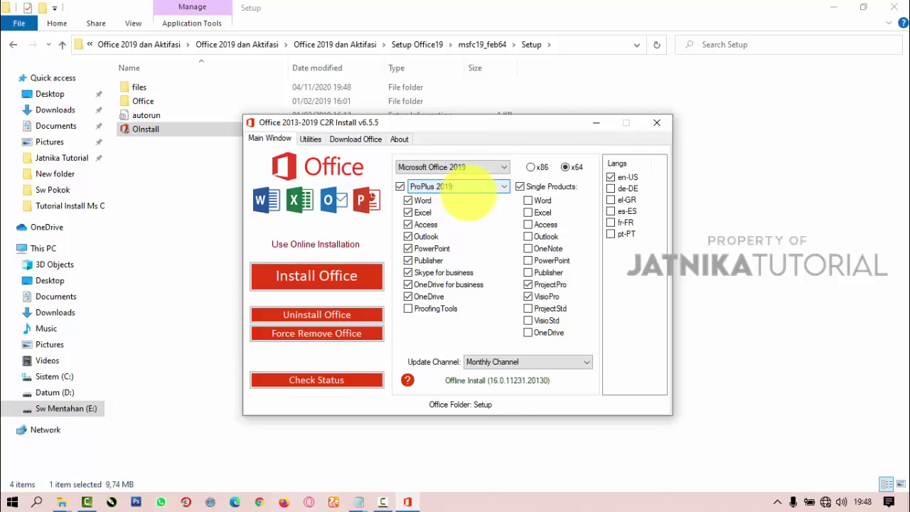
{"action": "left_click", "coordinate": [335, 275]}
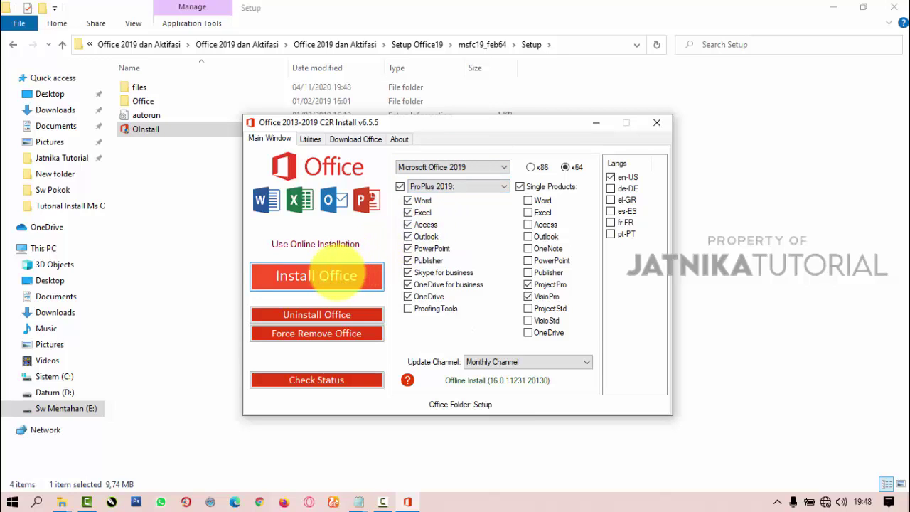
{"action": "left_click", "coordinate": [338, 276]}
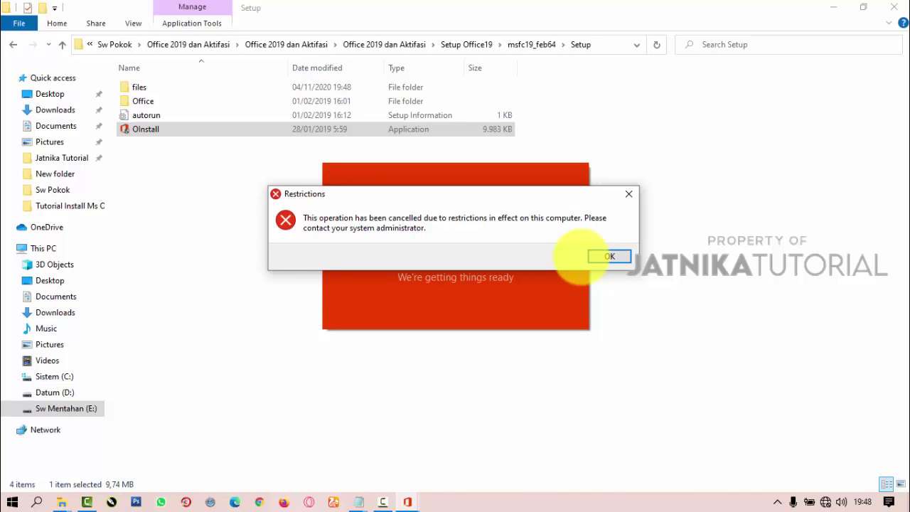
{"action": "left_click", "coordinate": [607, 256]}
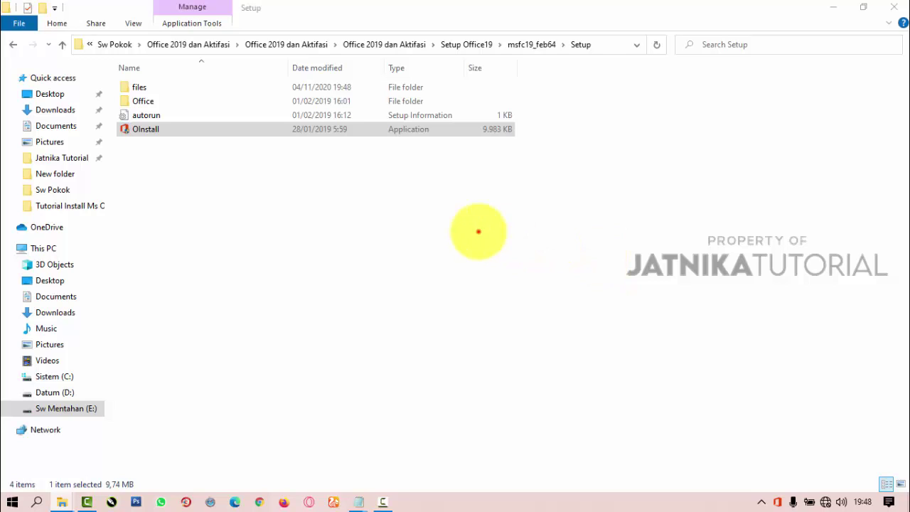
{"action": "right_click", "coordinate": [479, 231]}
{"action": "left_click", "coordinate": [515, 285]}
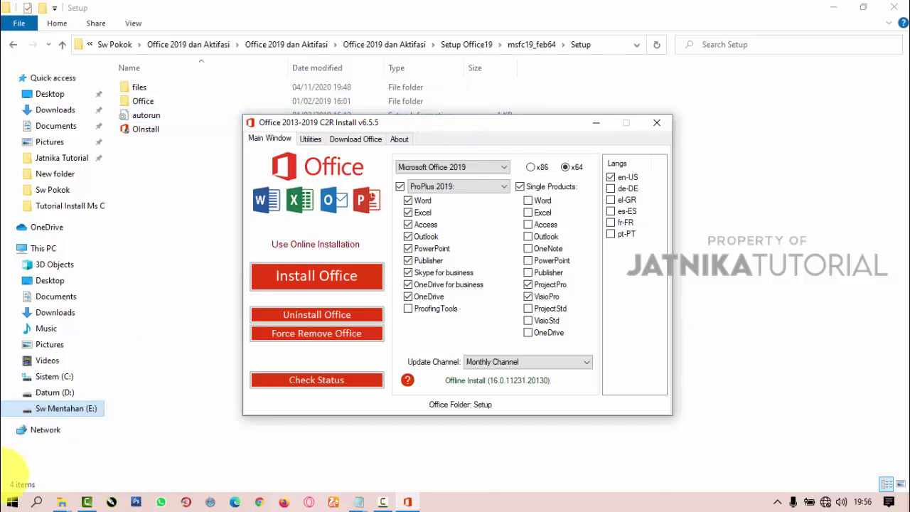
- Look through the expanded recently added apps and the full Start app list for the installed Office programs
{"action": "left_click", "coordinate": [13, 502]}
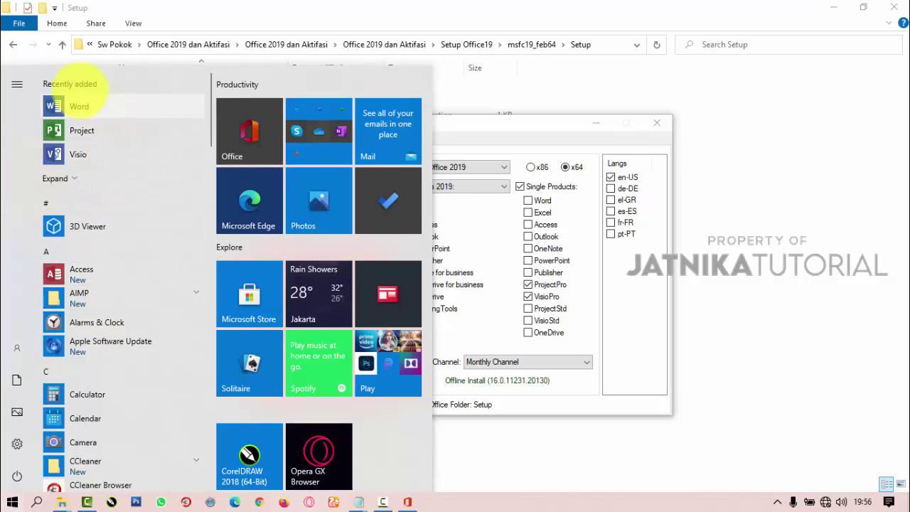
{"action": "left_click", "coordinate": [57, 179]}
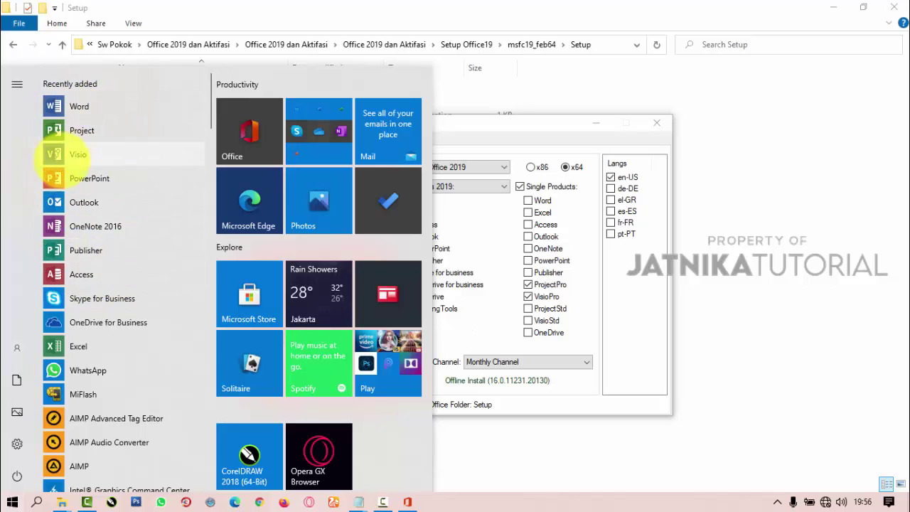
{"action": "scroll", "coordinate": [86, 215], "scroll_direction": "down", "scroll_amount": 7}
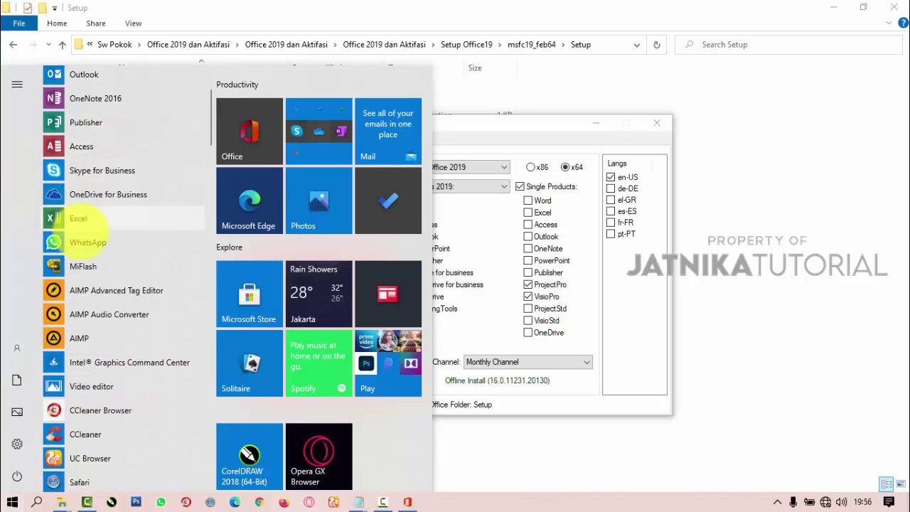
{"action": "scroll", "coordinate": [85, 235], "scroll_direction": "down", "scroll_amount": 10}
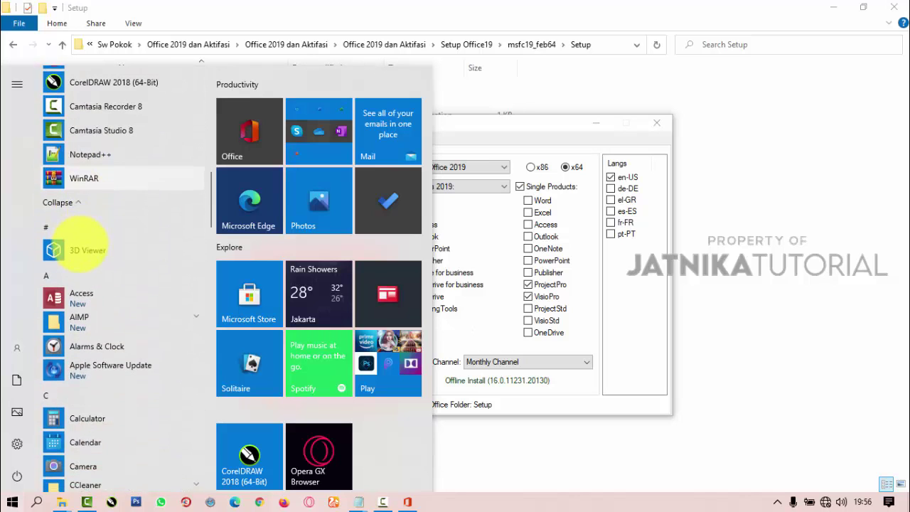
{"action": "scroll", "coordinate": [83, 242], "scroll_direction": "down", "scroll_amount": 10}
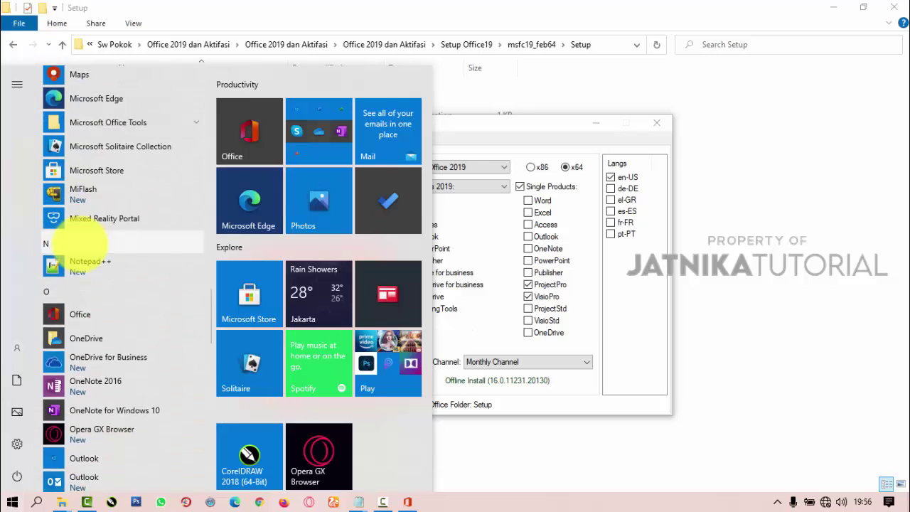
{"action": "scroll", "coordinate": [87, 243], "scroll_direction": "down", "scroll_amount": 6}
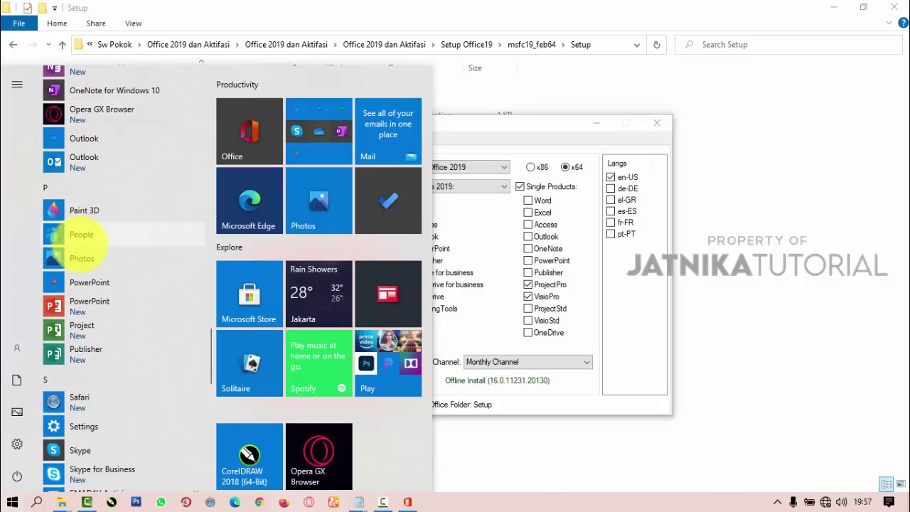
{"action": "scroll", "coordinate": [89, 259], "scroll_direction": "down", "scroll_amount": 3}
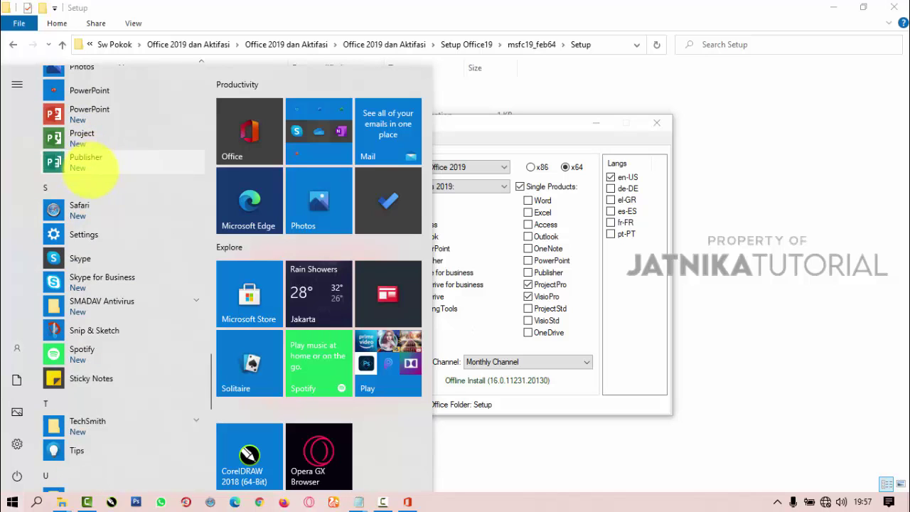
{"action": "scroll", "coordinate": [92, 286], "scroll_direction": "down", "scroll_amount": 3}
{"action": "scroll", "coordinate": [100, 286], "scroll_direction": "down", "scroll_amount": 2}
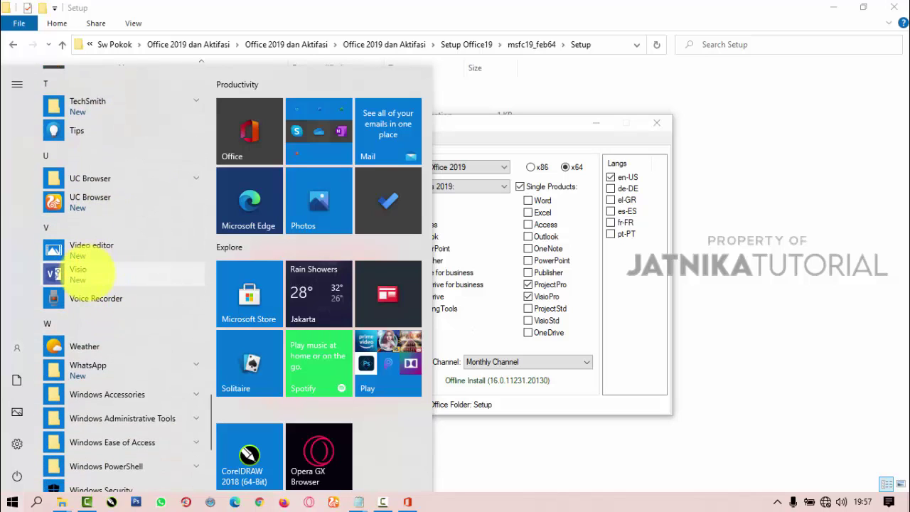
{"action": "scroll", "coordinate": [93, 278], "scroll_direction": "down", "scroll_amount": 4}
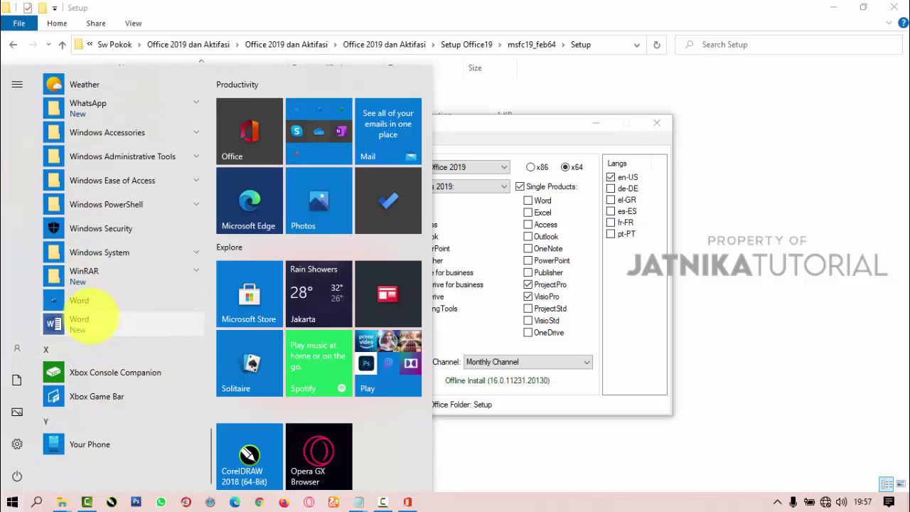
{"action": "left_click", "coordinate": [12, 502]}
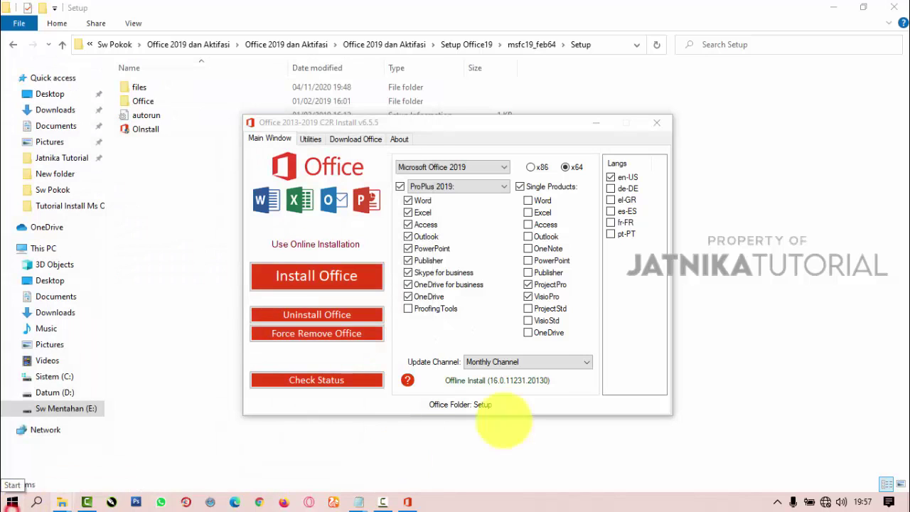
- Close the Office 2013-2019 C2R Install window, minimize File Explorer and refresh the desktop
{"action": "left_click", "coordinate": [653, 122]}
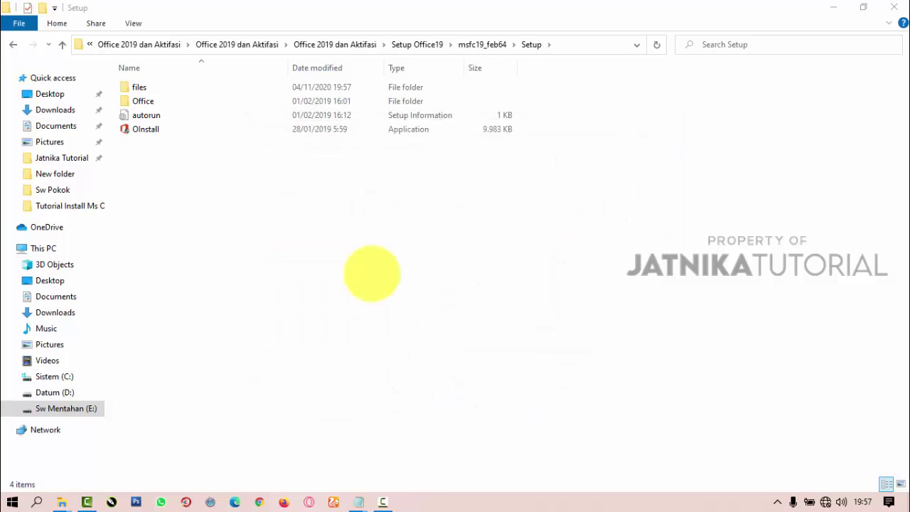
{"action": "right_click", "coordinate": [368, 274]}
{"action": "left_click", "coordinate": [399, 326]}
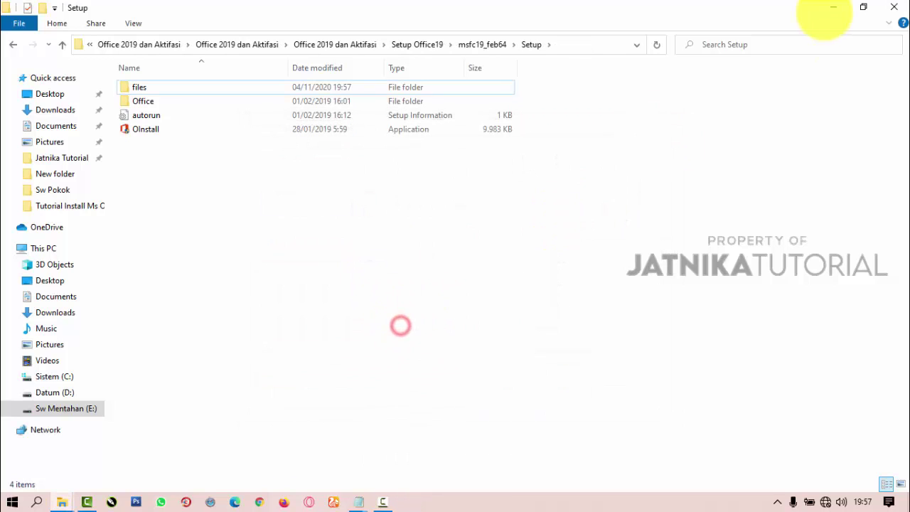
{"action": "left_click", "coordinate": [834, 7]}
{"action": "right_click", "coordinate": [527, 168]}
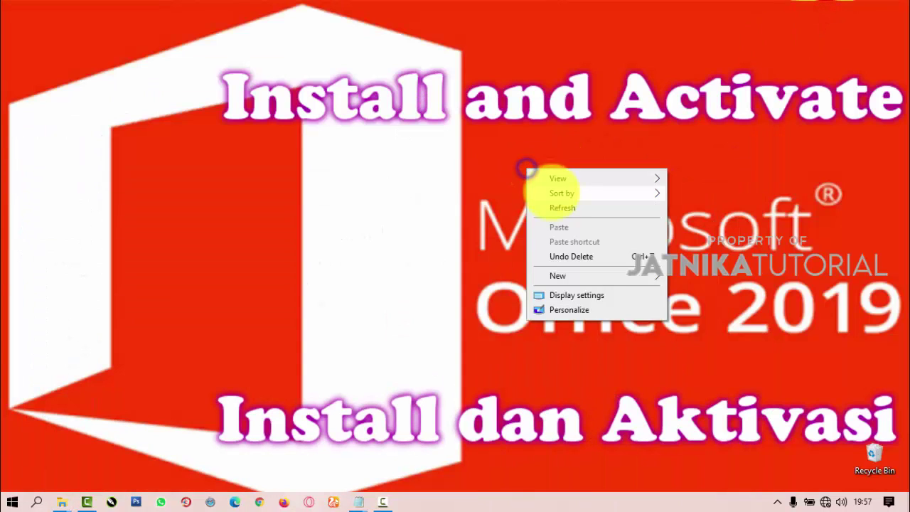
{"action": "left_click", "coordinate": [562, 208]}
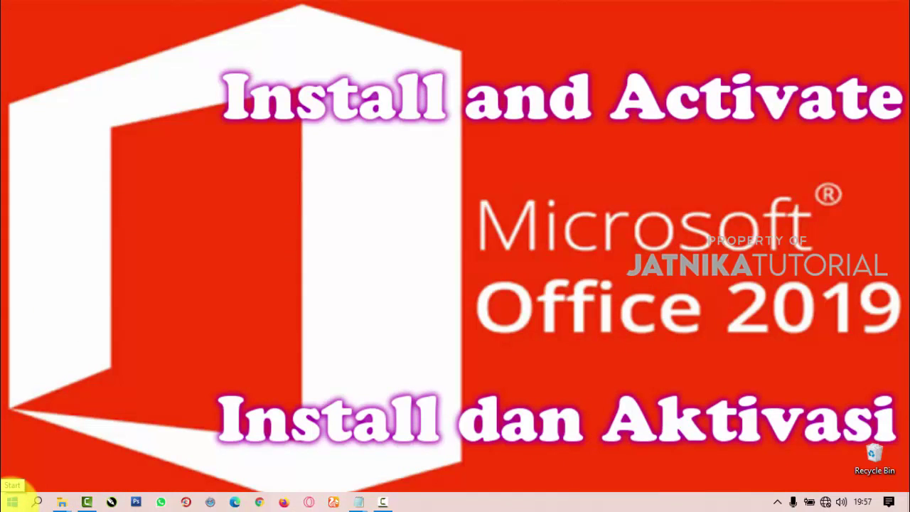
- Launch the newly installed Word from the Start app list and dismiss its Office sign-in window
{"action": "left_click", "coordinate": [12, 503]}
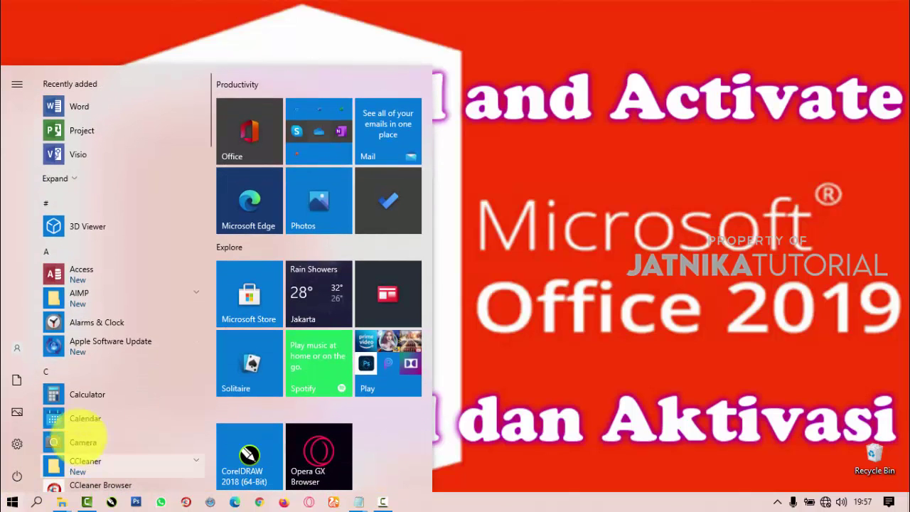
{"action": "scroll", "coordinate": [111, 254], "scroll_direction": "down", "scroll_amount": 12}
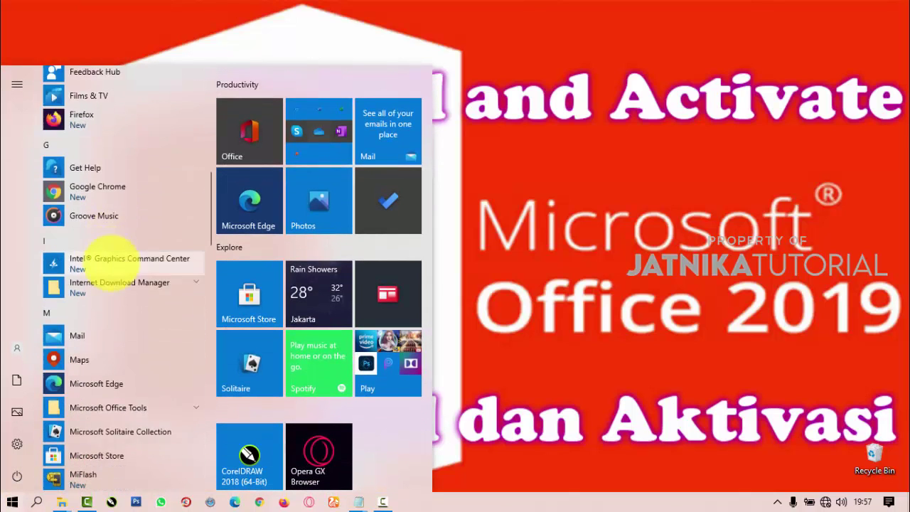
{"action": "scroll", "coordinate": [111, 264], "scroll_direction": "down", "scroll_amount": 10}
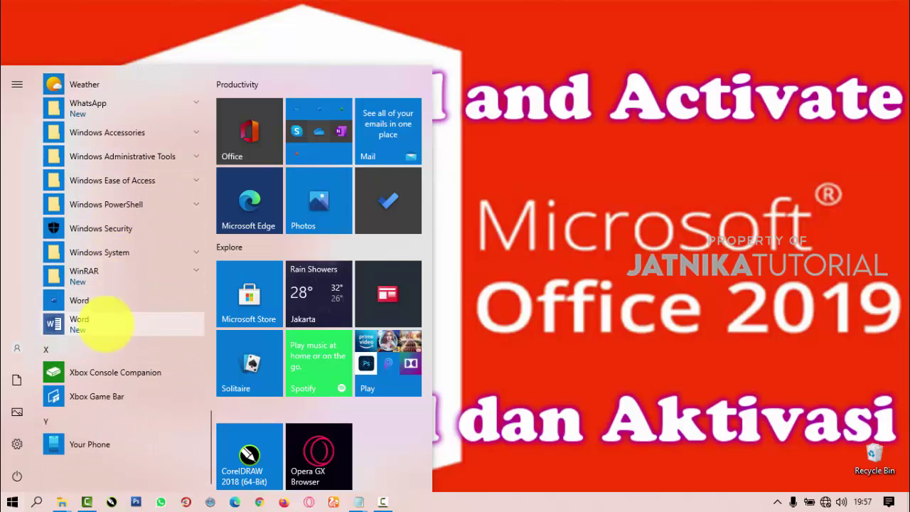
{"action": "left_click", "coordinate": [106, 324]}
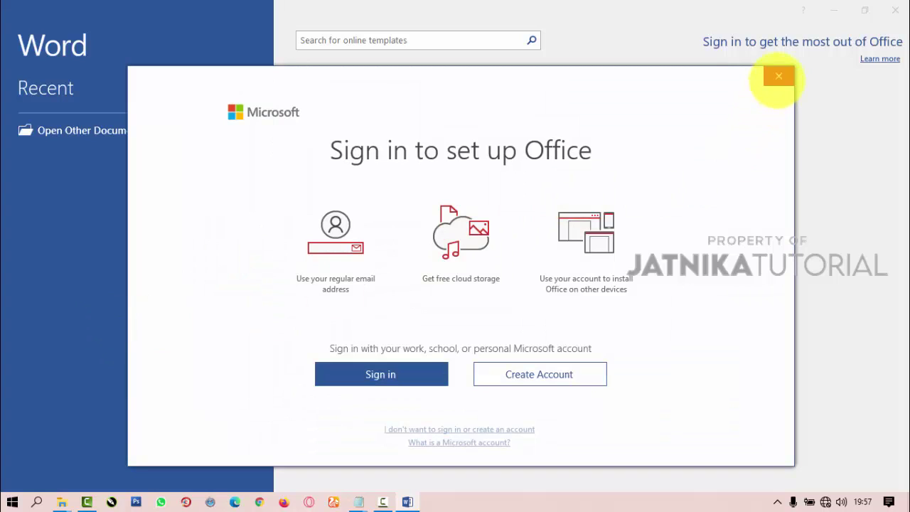
{"action": "left_click", "coordinate": [778, 79]}
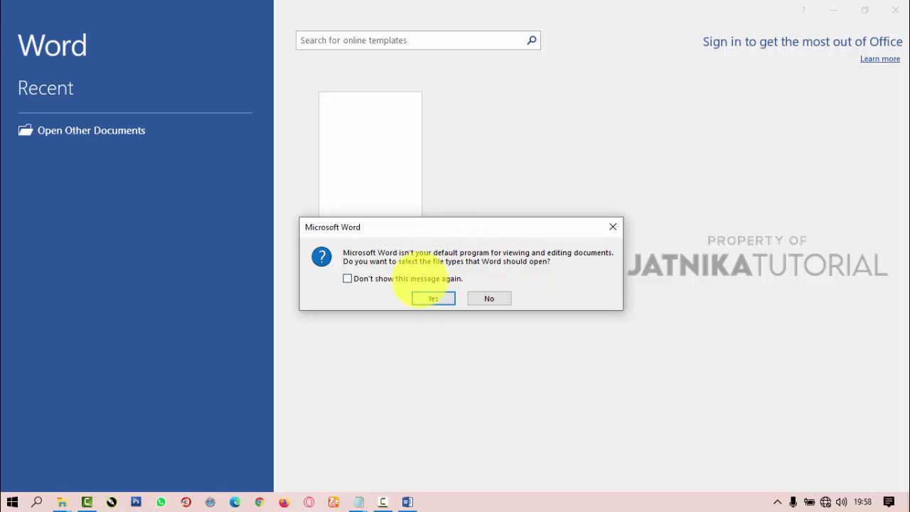
- Accept Word's default-program prompt with "Don't show this message again" enabled, and dismiss the default apps notice
{"action": "left_click", "coordinate": [419, 279]}
{"action": "left_click", "coordinate": [430, 298]}
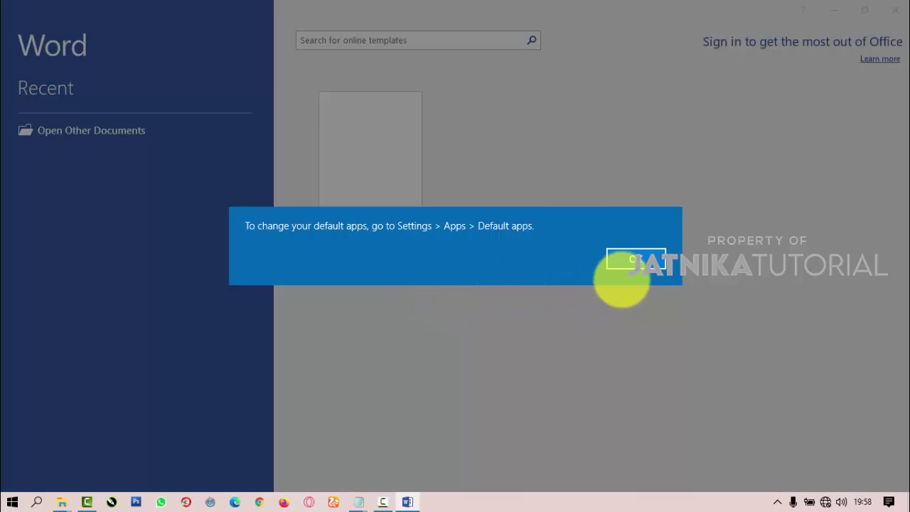
{"action": "left_click", "coordinate": [637, 259]}
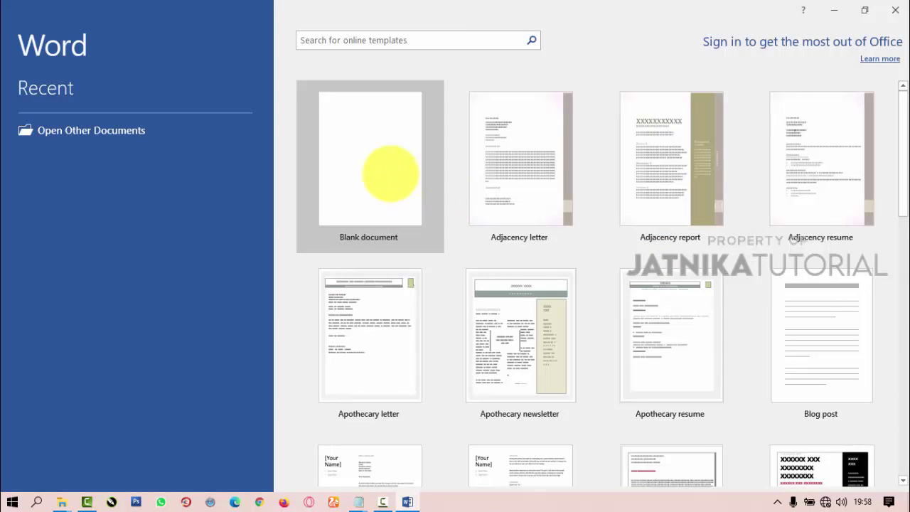
- Create a blank document in Word and close the product activation notice
{"action": "left_click", "coordinate": [390, 174]}
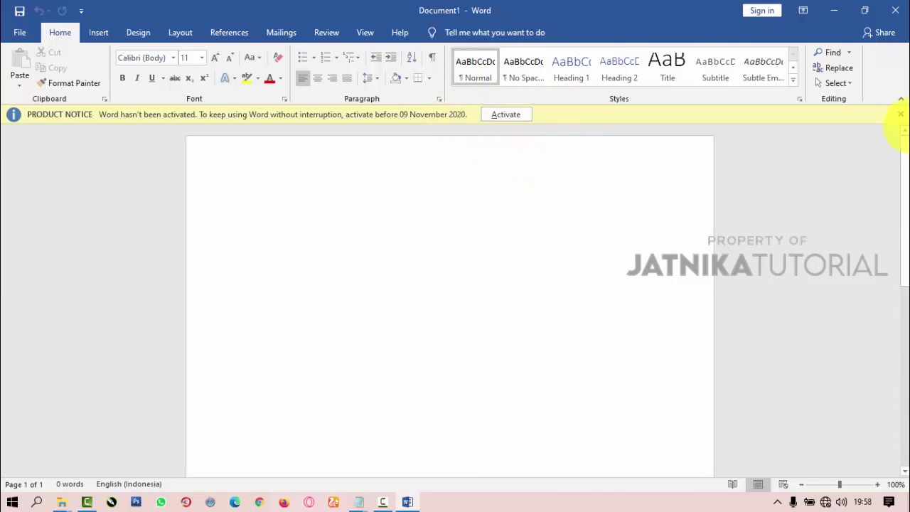
{"action": "left_click", "coordinate": [901, 114]}
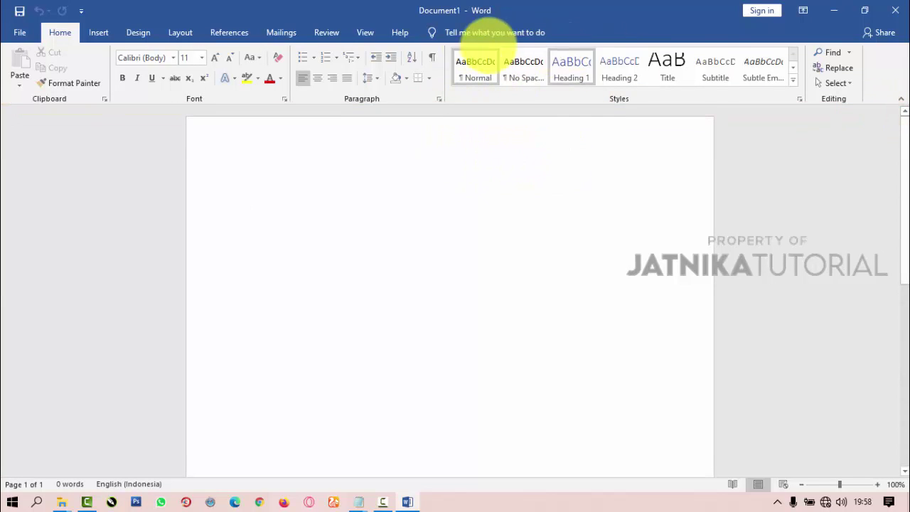
- Open Word's Account page to check the Office product information and activation status
{"action": "left_click", "coordinate": [402, 32]}
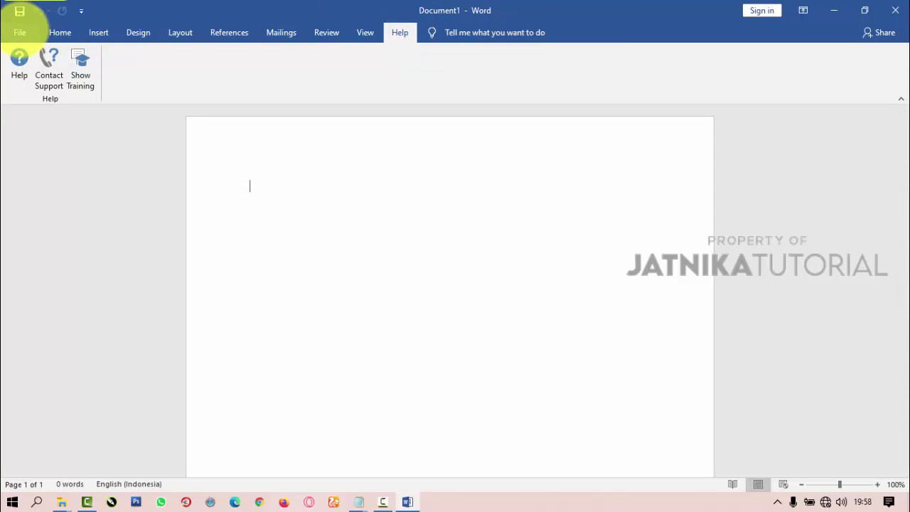
{"action": "left_click", "coordinate": [20, 32]}
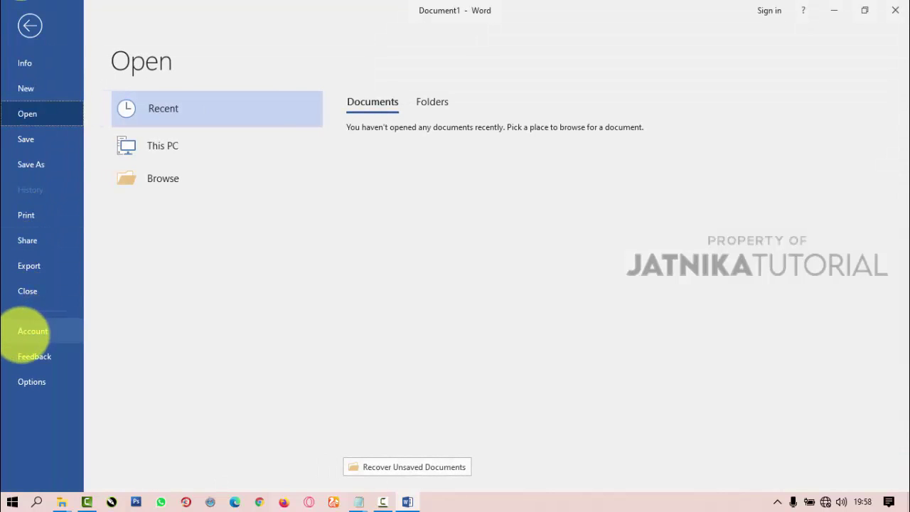
{"action": "left_click", "coordinate": [22, 333]}
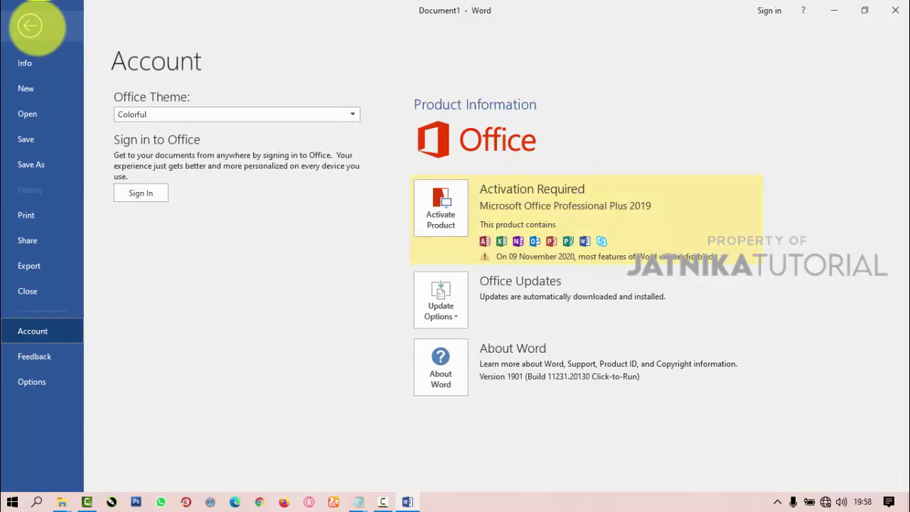
- Leave Word's Account page, switch to File Explorer and go up from the Setup folder to Office 2019 dan Aktifasi
{"action": "left_click", "coordinate": [35, 27]}
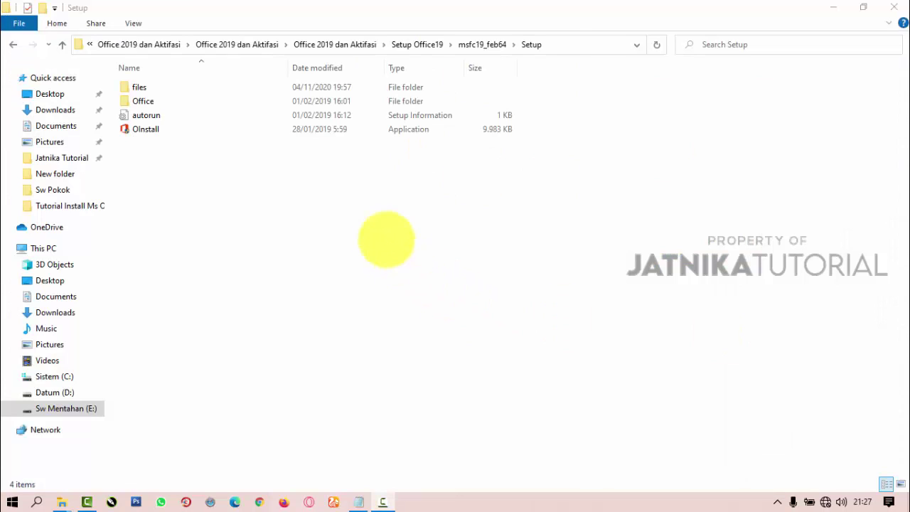
{"action": "right_click", "coordinate": [419, 247]}
{"action": "left_click", "coordinate": [451, 298]}
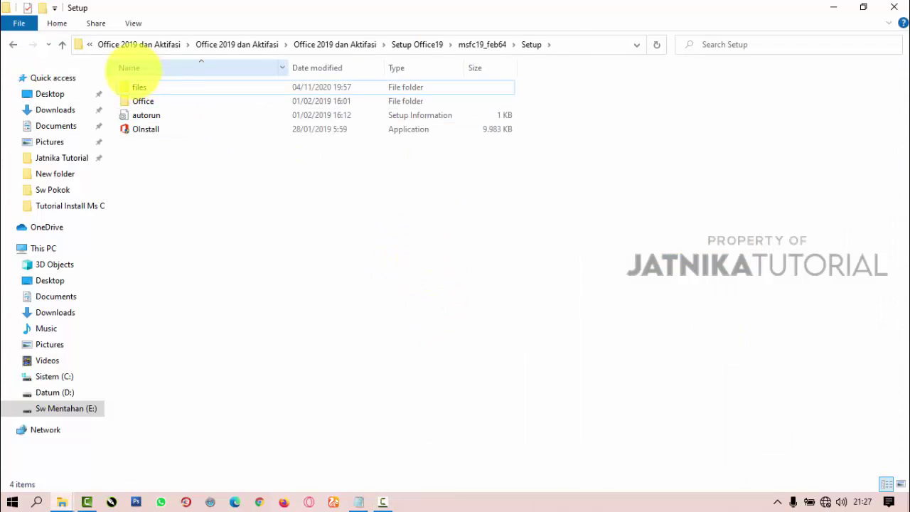
{"action": "left_click", "coordinate": [62, 45]}
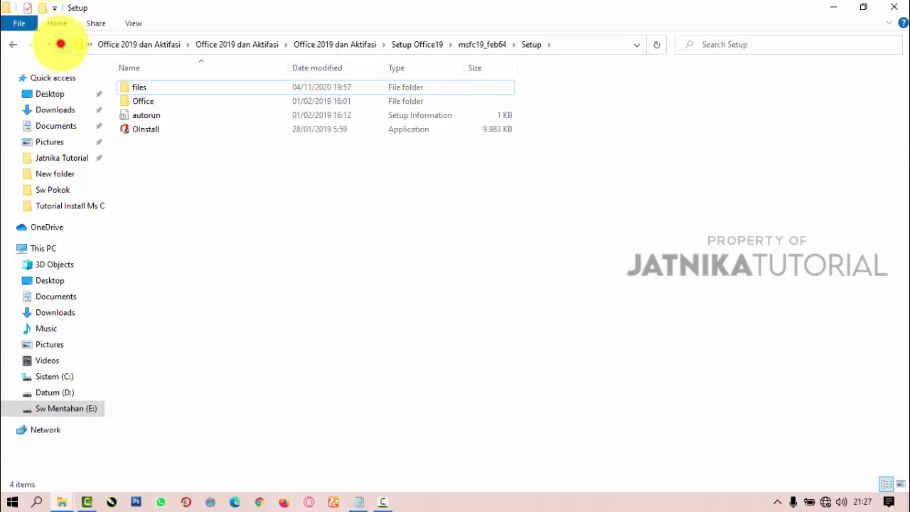
{"action": "left_click", "coordinate": [62, 45]}
{"action": "left_click", "coordinate": [62, 44]}
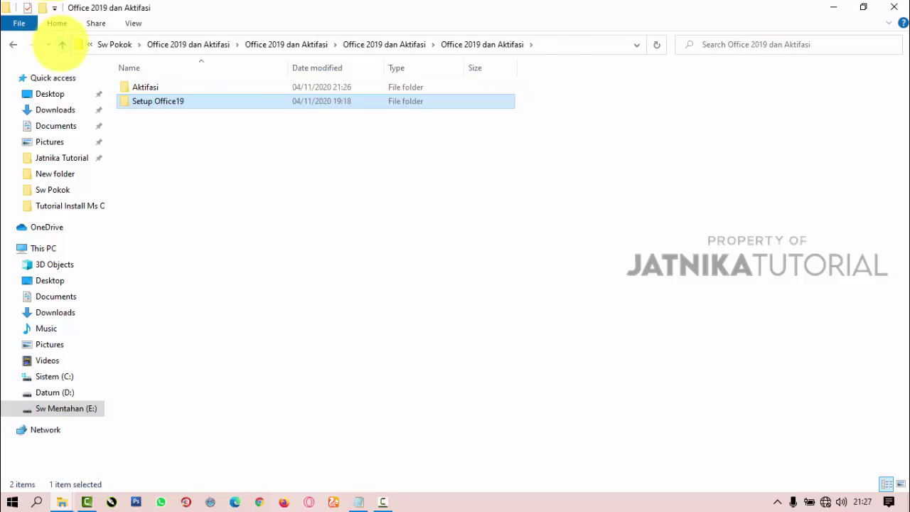
- Open the Aktifasi folder and read its Langkah Aktifasi text file
{"action": "left_click", "coordinate": [169, 87]}
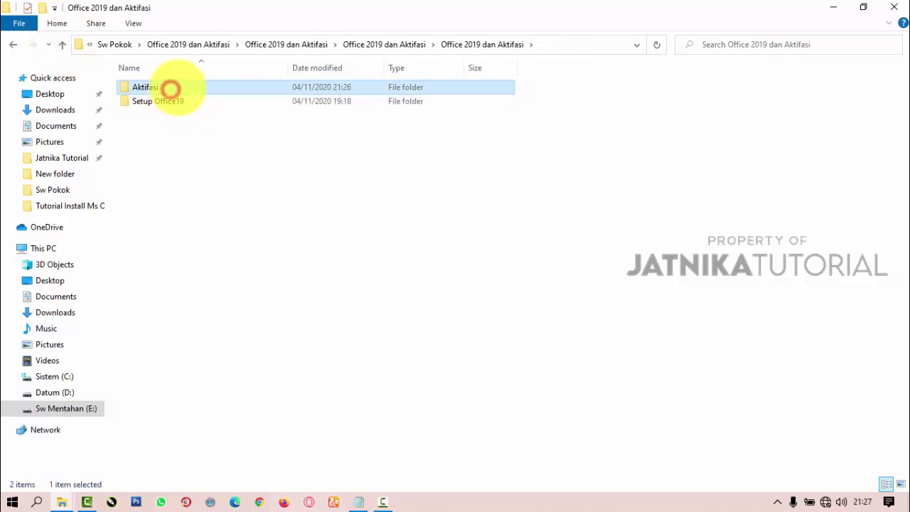
{"action": "double_click", "coordinate": [187, 82]}
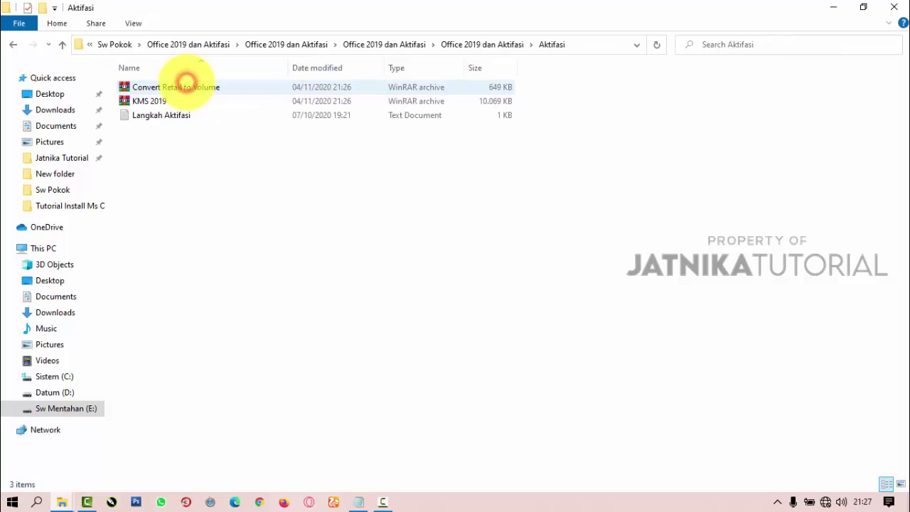
{"action": "left_click", "coordinate": [187, 115]}
{"action": "double_click", "coordinate": [187, 116]}
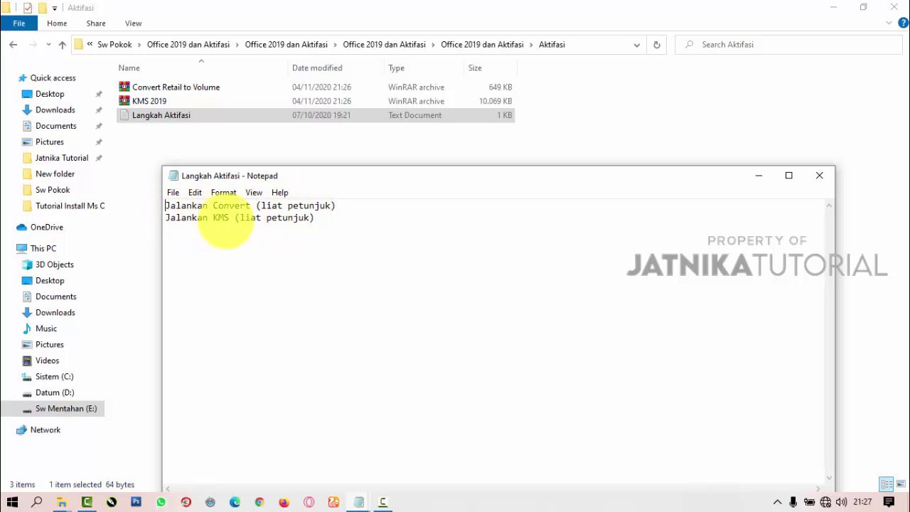
- Extract the Convert Retail to Volume archive into a folder of the same name
{"action": "left_click", "coordinate": [175, 87]}
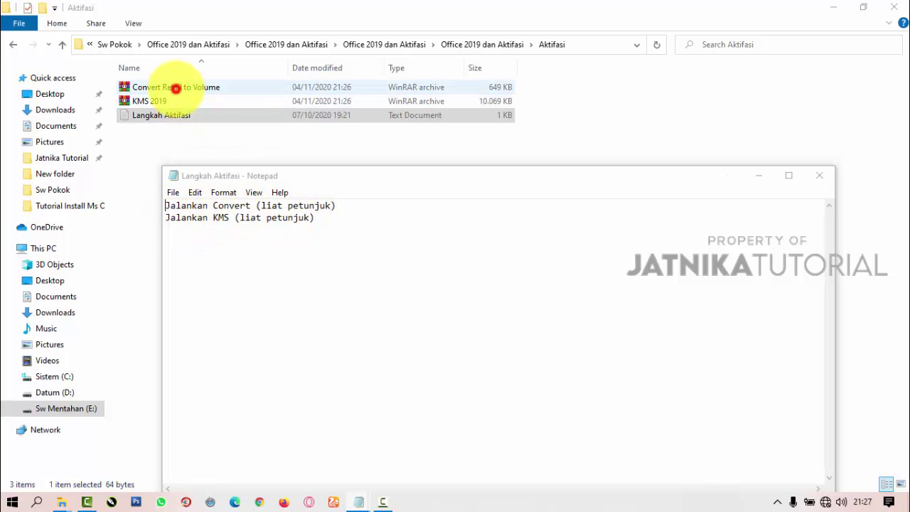
{"action": "right_click", "coordinate": [176, 86]}
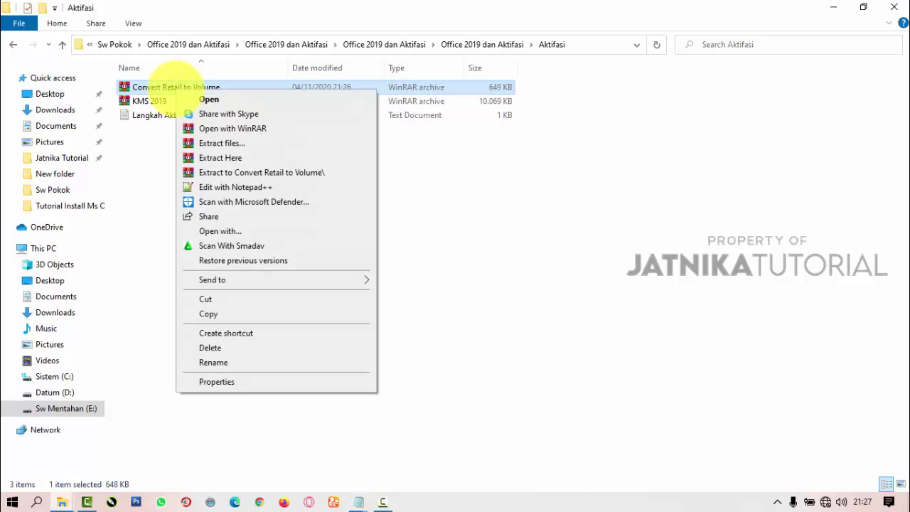
{"action": "left_click", "coordinate": [231, 172]}
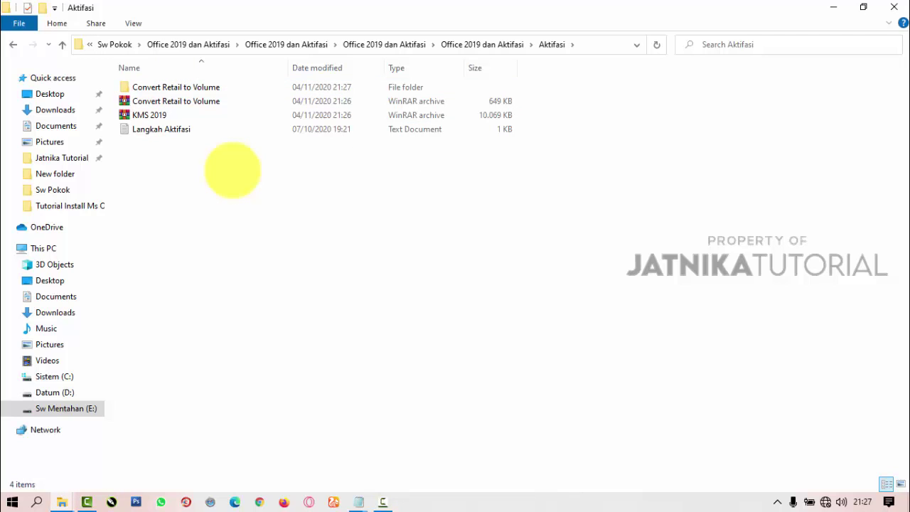
- Go into the innermost extracted Convert Retail to Volume folder and read its Petunjuk Install text file
{"action": "double_click", "coordinate": [183, 87]}
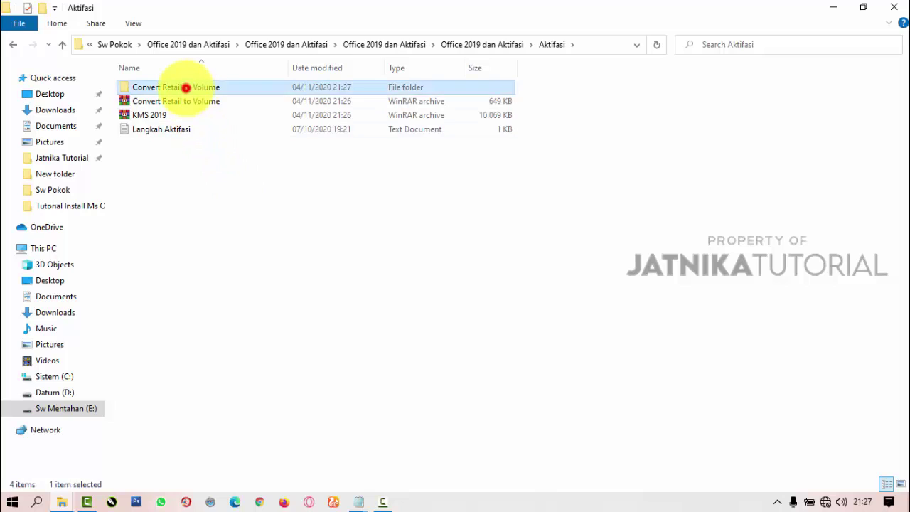
{"action": "left_click", "coordinate": [186, 87]}
{"action": "double_click", "coordinate": [186, 88]}
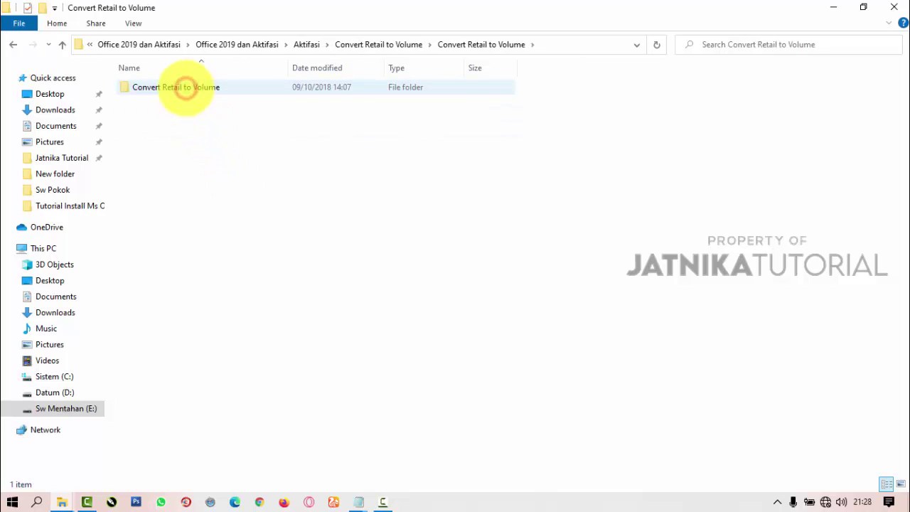
{"action": "double_click", "coordinate": [185, 88]}
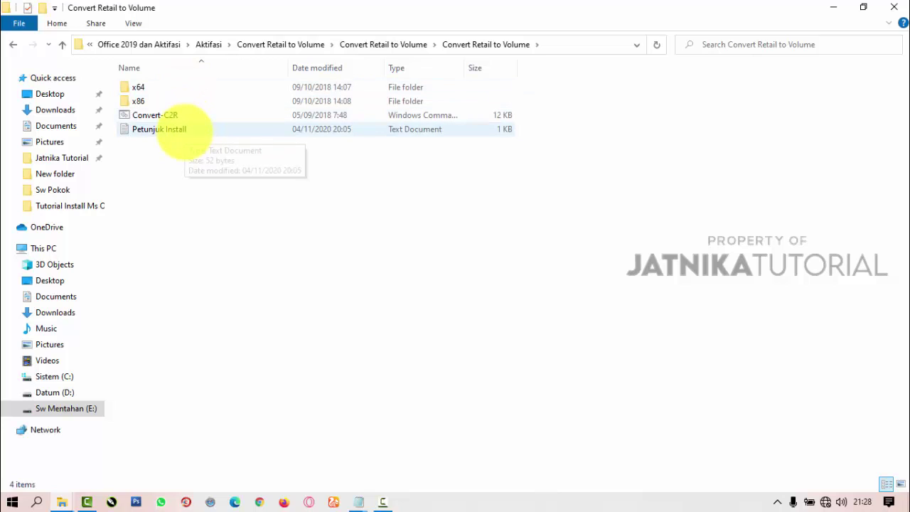
{"action": "double_click", "coordinate": [184, 130]}
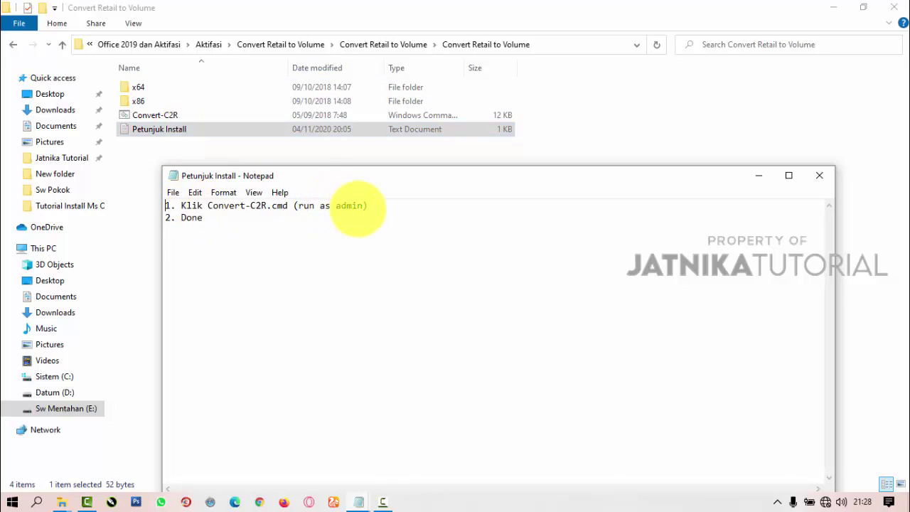
- Run the Convert-C2R script as administrator and exit its console window once it has finished
{"action": "left_click", "coordinate": [183, 116]}
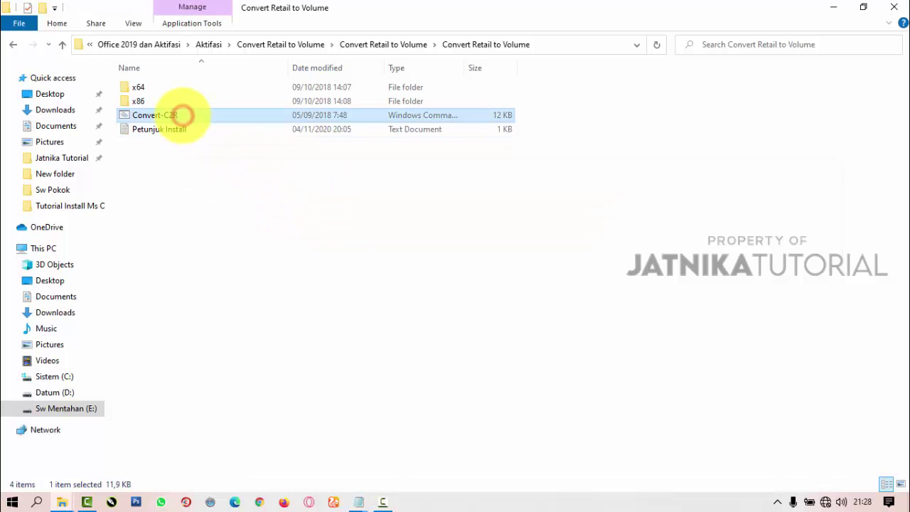
{"action": "right_click", "coordinate": [179, 115]}
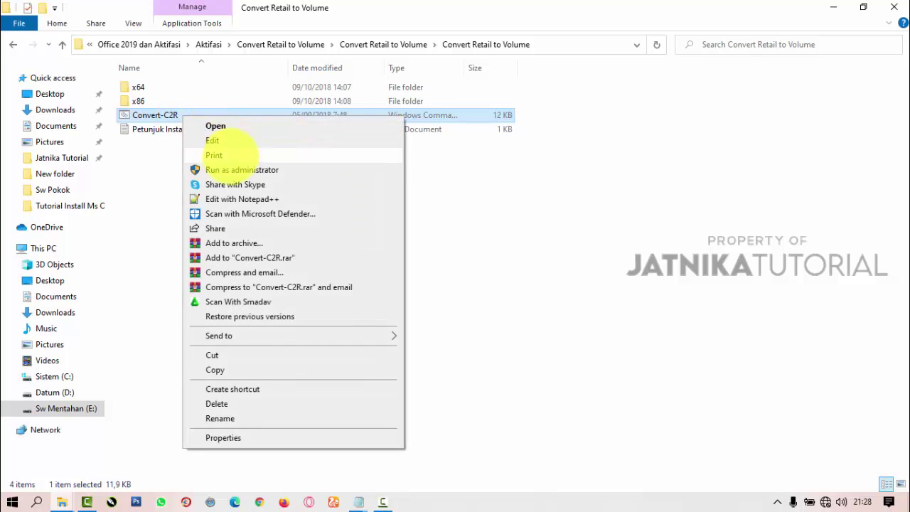
{"action": "left_click", "coordinate": [239, 170]}
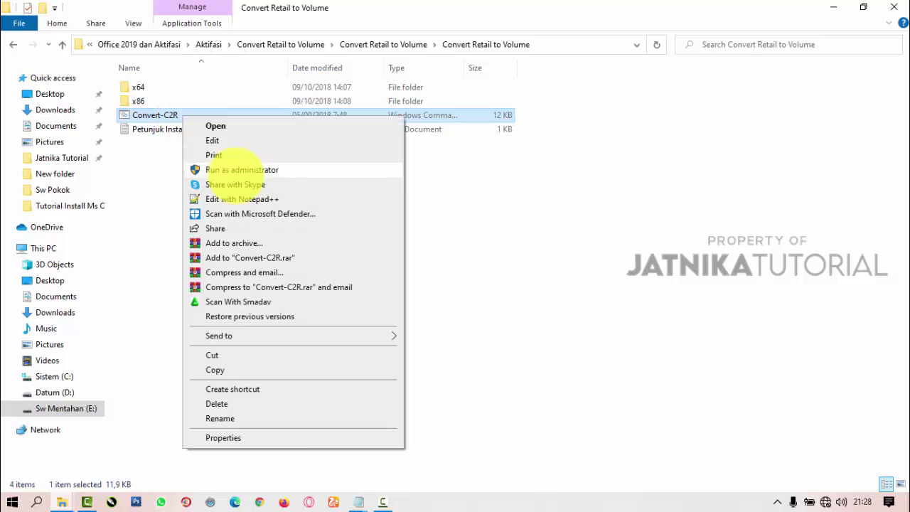
{"action": "left_click", "coordinate": [239, 170]}
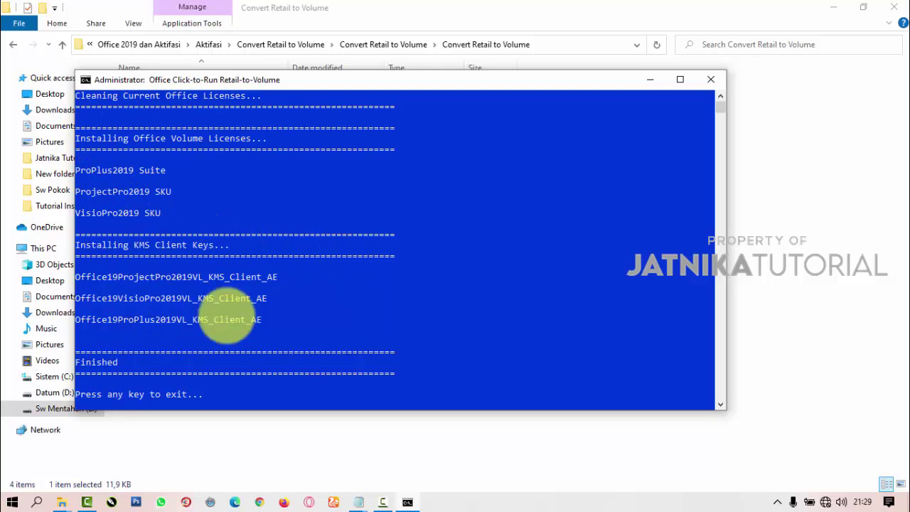
{"action": "key", "text": "Return"}
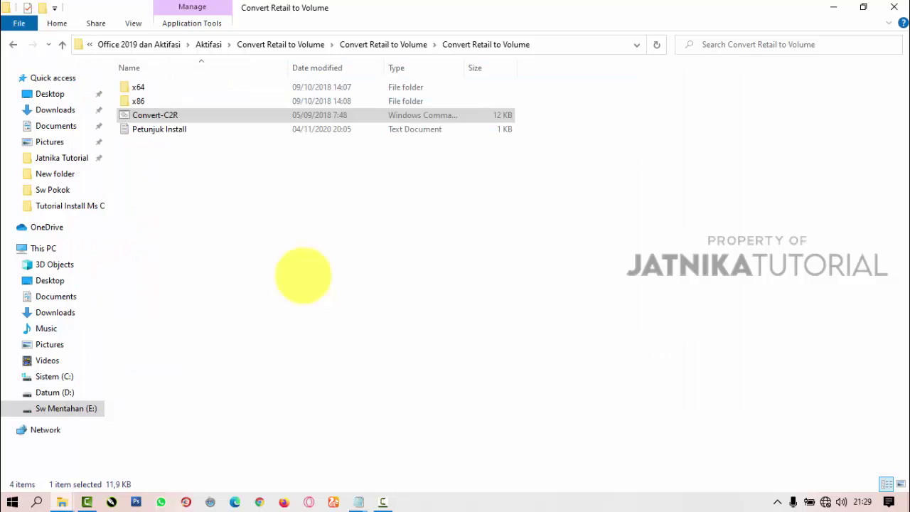
- Return to the Aktifasi folder and dismiss the CCleaner alert
{"action": "left_click", "coordinate": [62, 45]}
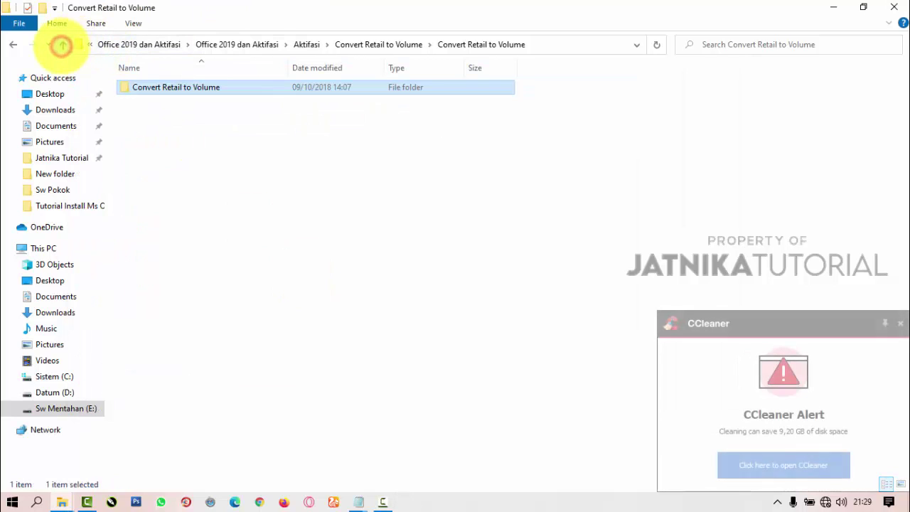
{"action": "left_click", "coordinate": [62, 45]}
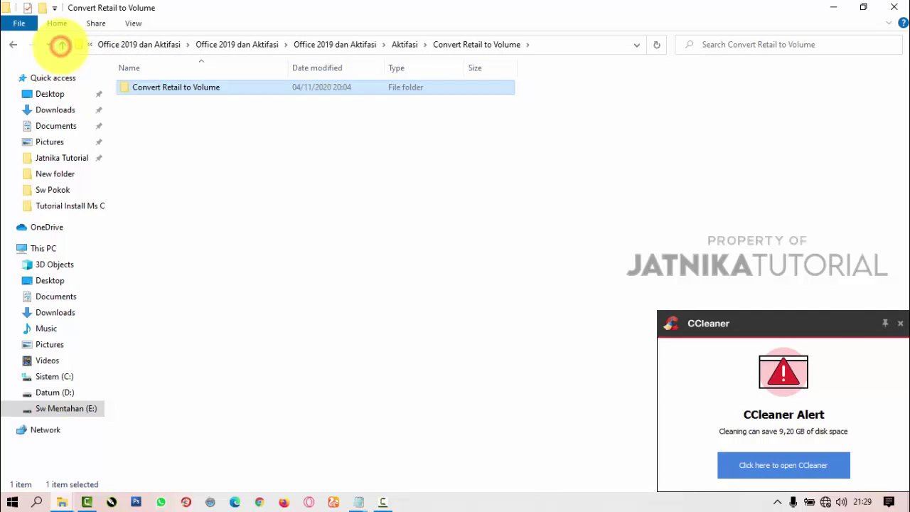
{"action": "left_click", "coordinate": [900, 323]}
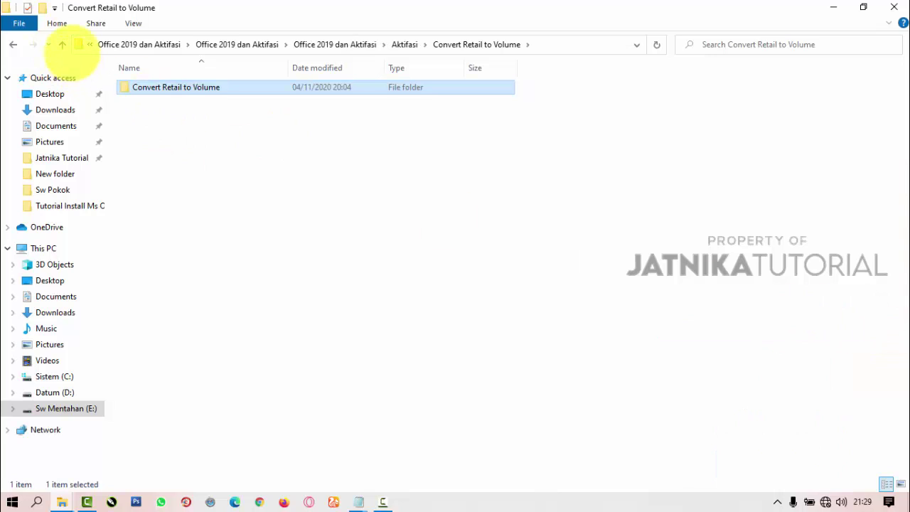
{"action": "left_click", "coordinate": [63, 44]}
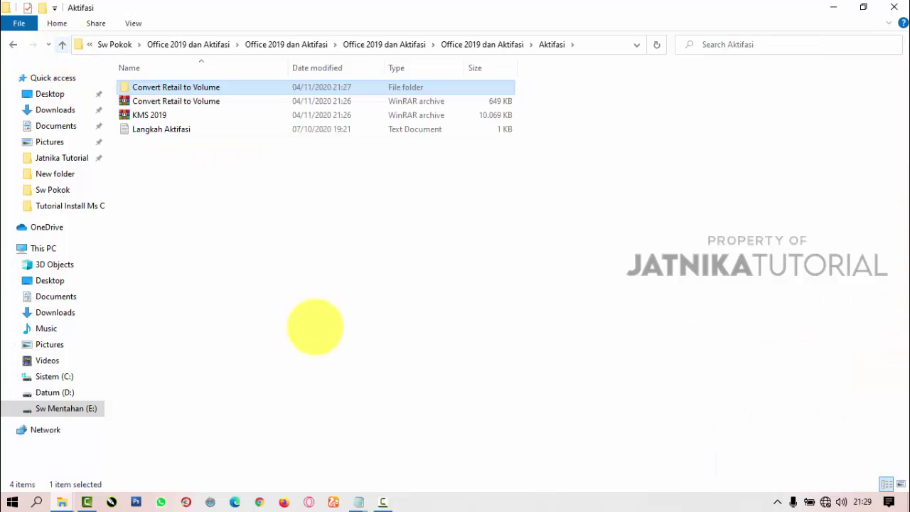
- Bring the open Langkah Aktifasi notes back to the front to review the activation order
{"action": "left_click", "coordinate": [359, 501]}
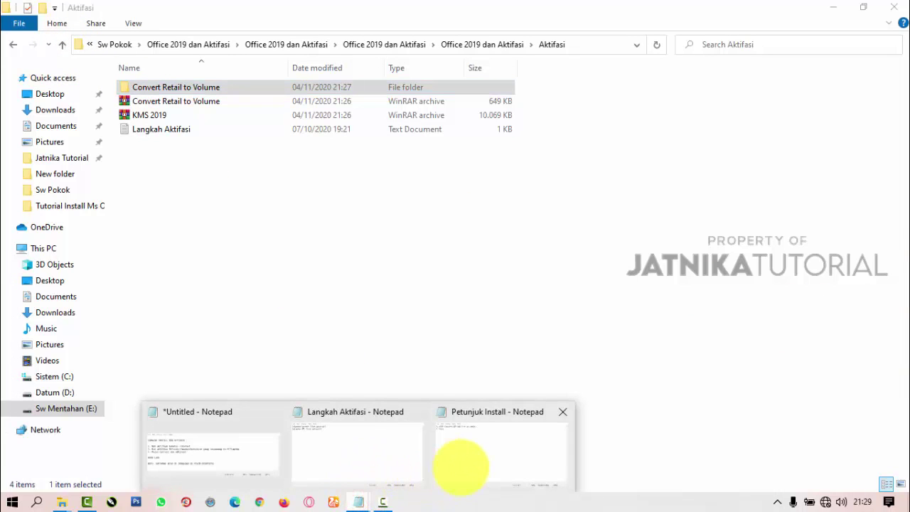
{"action": "left_click", "coordinate": [461, 466]}
{"action": "left_click", "coordinate": [353, 500]}
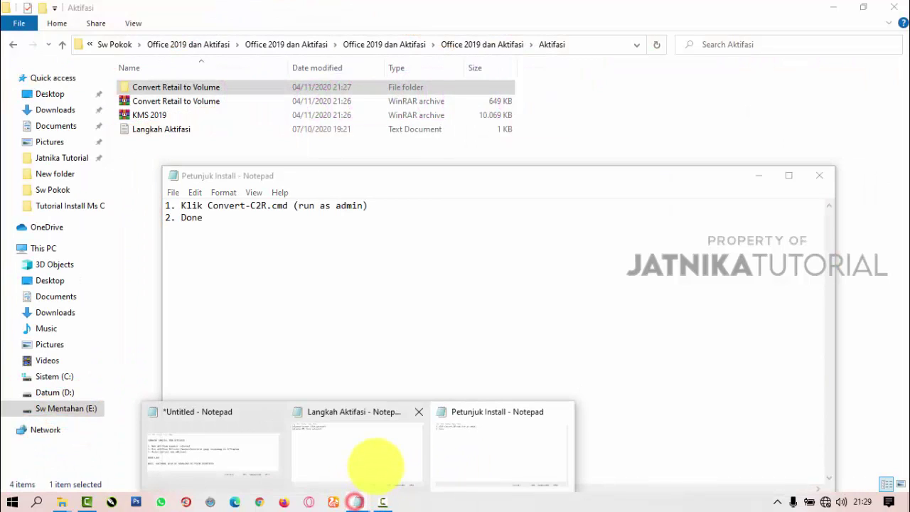
{"action": "left_click", "coordinate": [375, 464]}
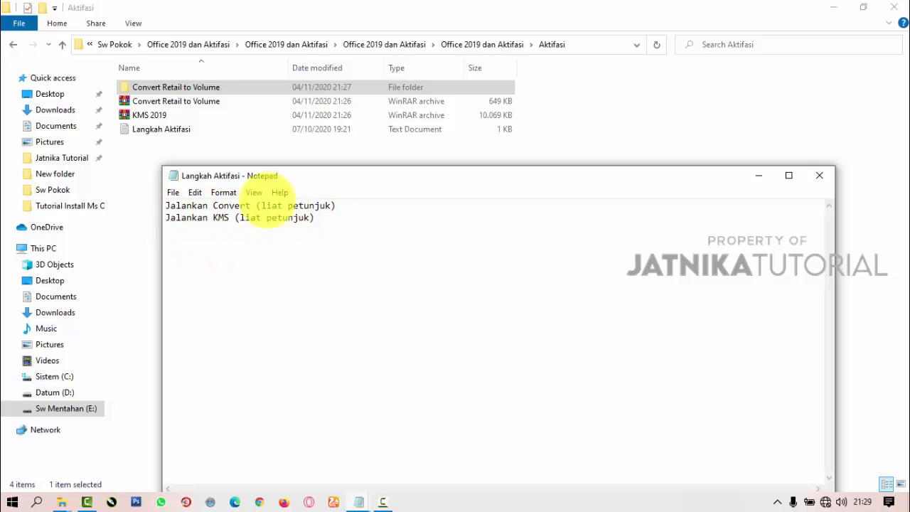
- Extract the KMS 2019 archive into a folder of the same name
{"action": "left_click", "coordinate": [160, 115]}
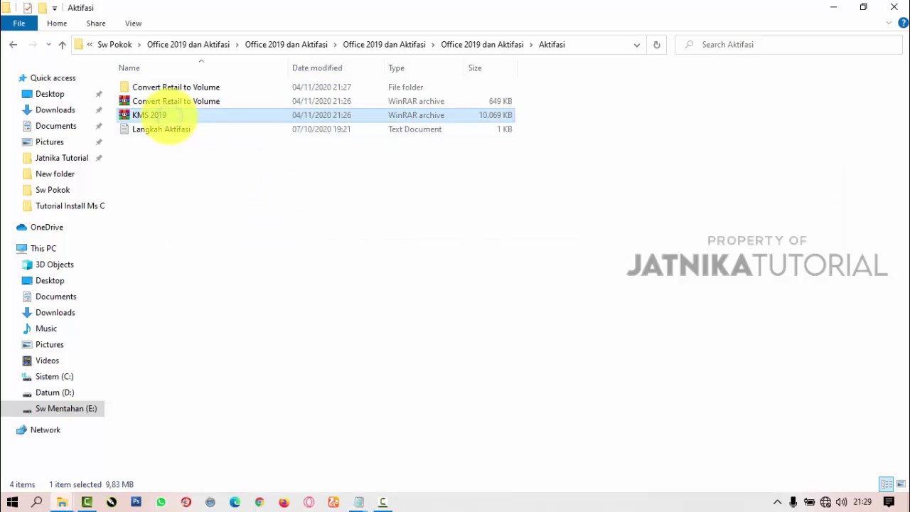
{"action": "right_click", "coordinate": [165, 115]}
{"action": "left_click", "coordinate": [247, 193]}
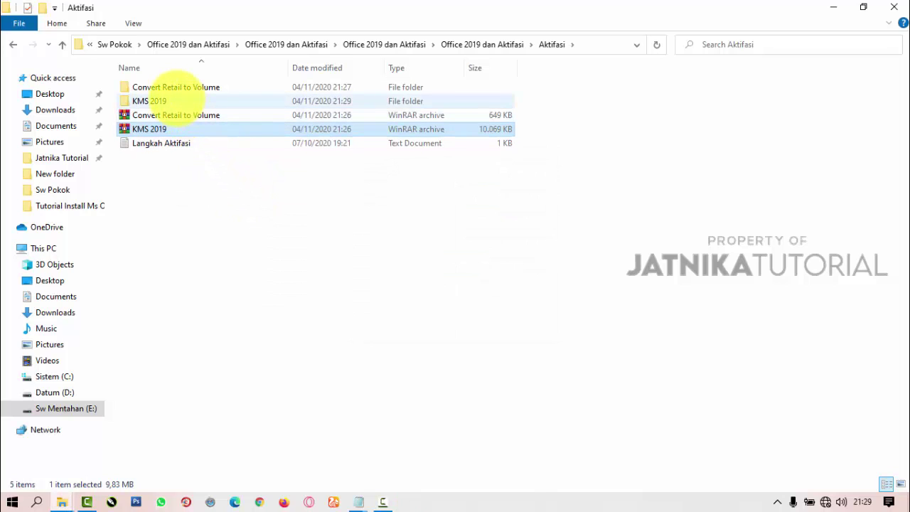
- Go into the innermost extracted KMS 2019 folder and read its Petunjuk Install text file
{"action": "left_click", "coordinate": [173, 101]}
{"action": "double_click", "coordinate": [206, 101]}
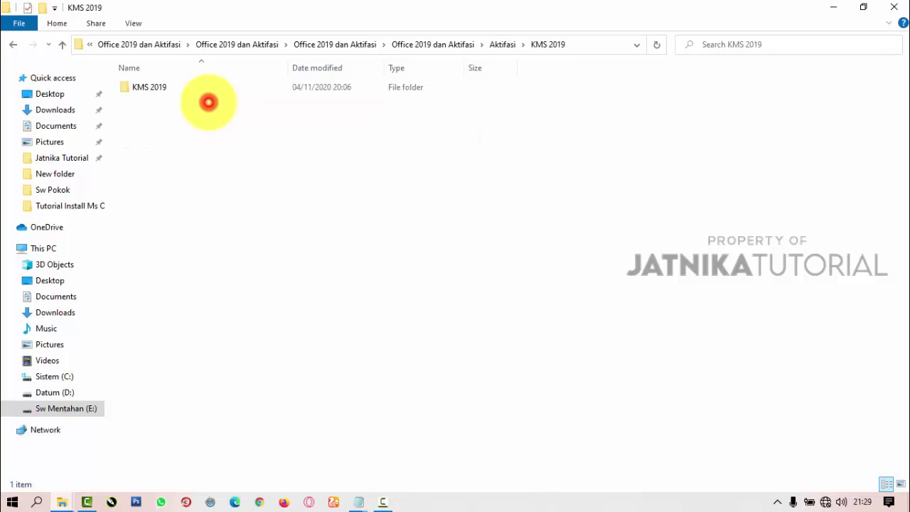
{"action": "left_click", "coordinate": [203, 87]}
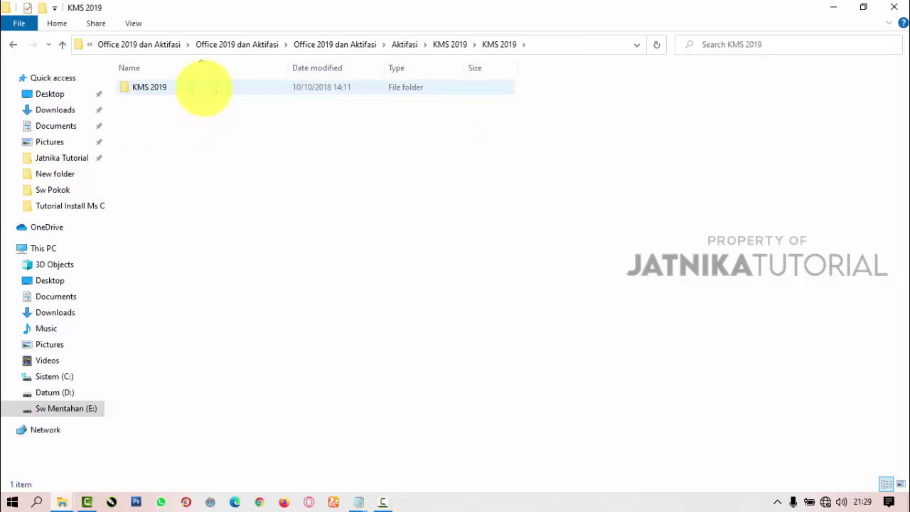
{"action": "double_click", "coordinate": [204, 88]}
{"action": "double_click", "coordinate": [203, 116]}
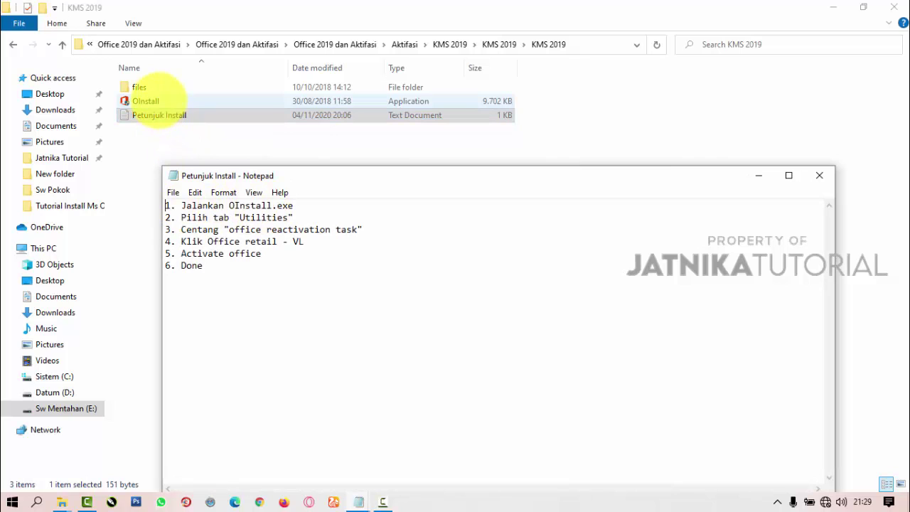
- Launch OInstall from the KMS 2019 folder and bring its Petunjuk Install instructions back to the front
{"action": "left_click", "coordinate": [158, 101]}
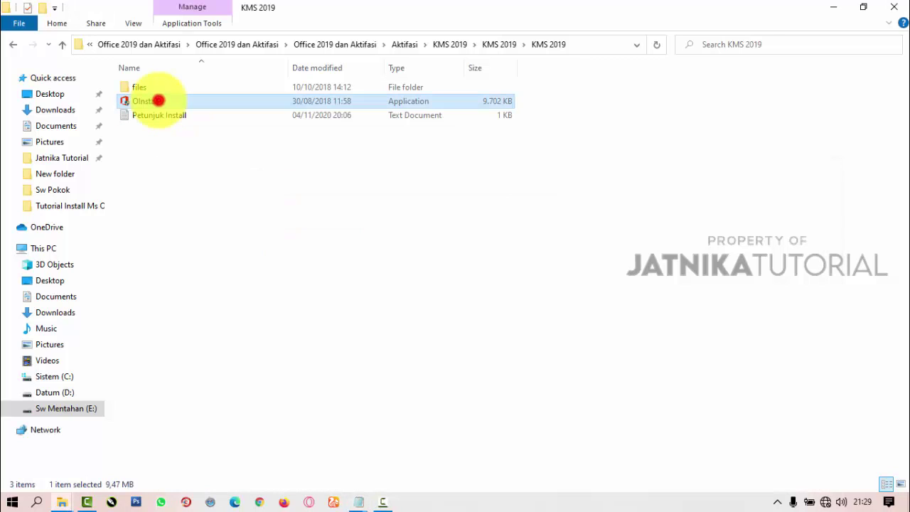
{"action": "double_click", "coordinate": [158, 101]}
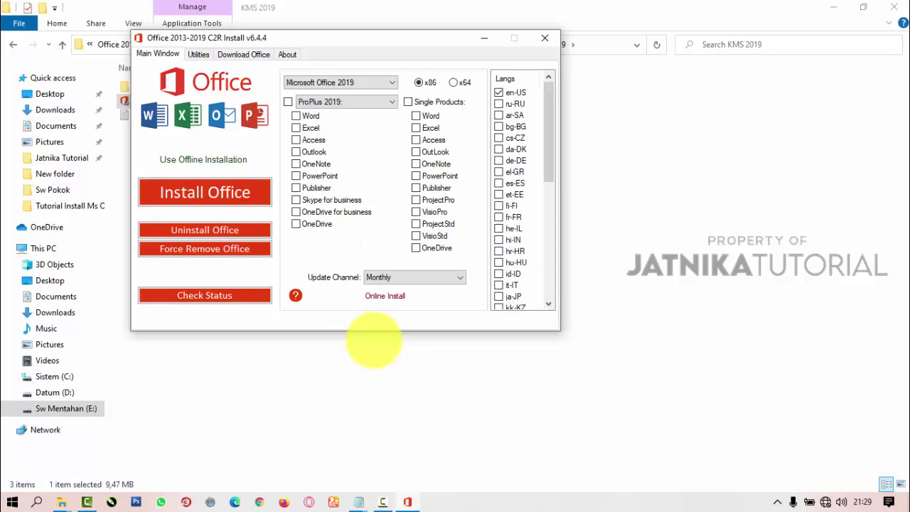
{"action": "left_click", "coordinate": [359, 502]}
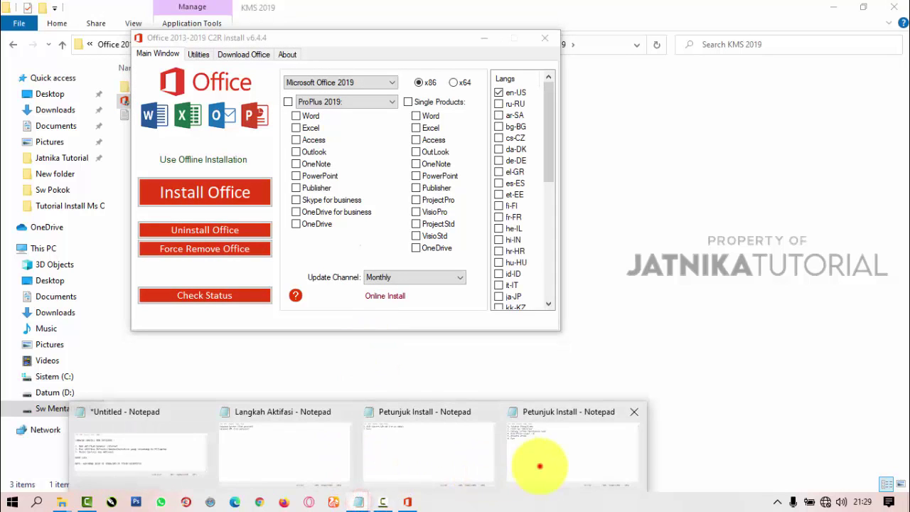
{"action": "left_click", "coordinate": [540, 466]}
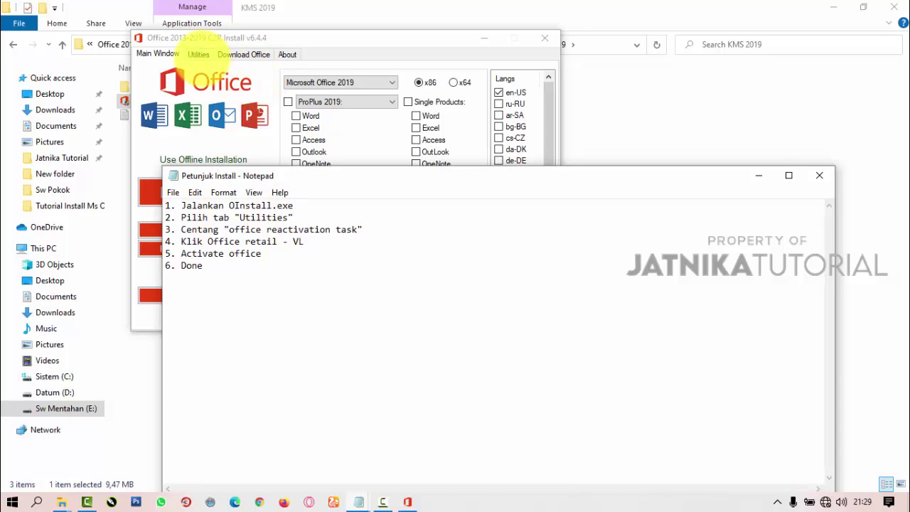